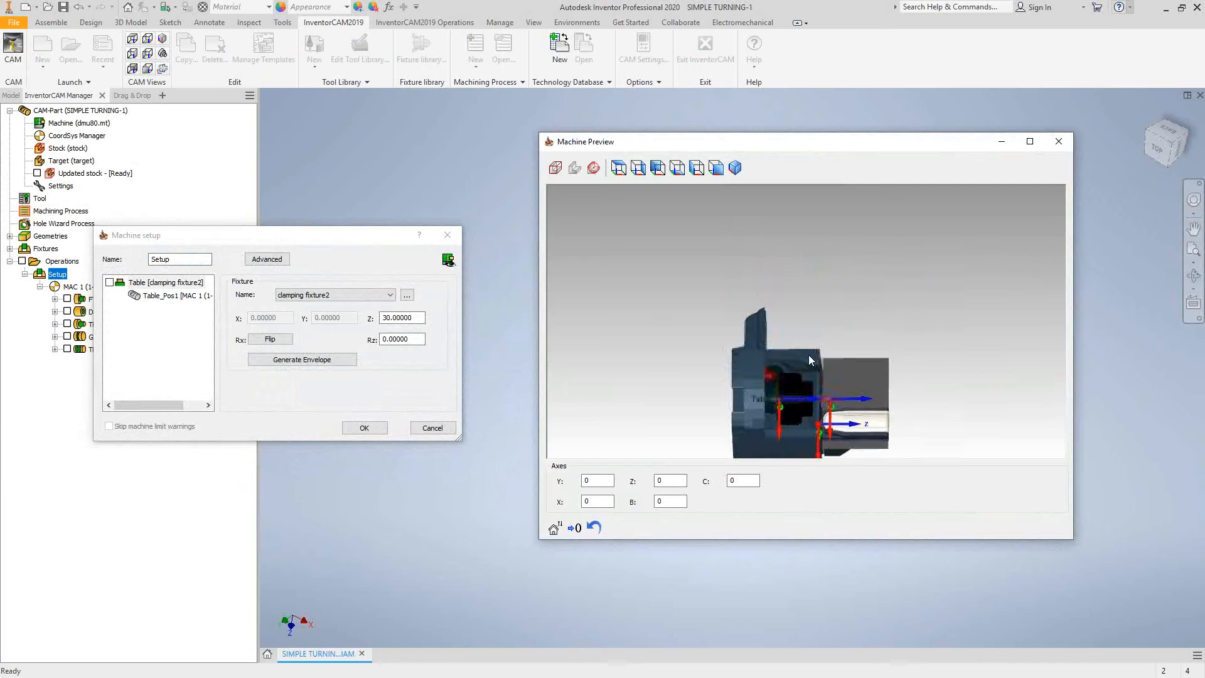
# Step: Inspect the clamping fixture in the machine preview and review the Table_Pos1 part position before closing the preview
pyautogui.scroll(14, 803, 423)
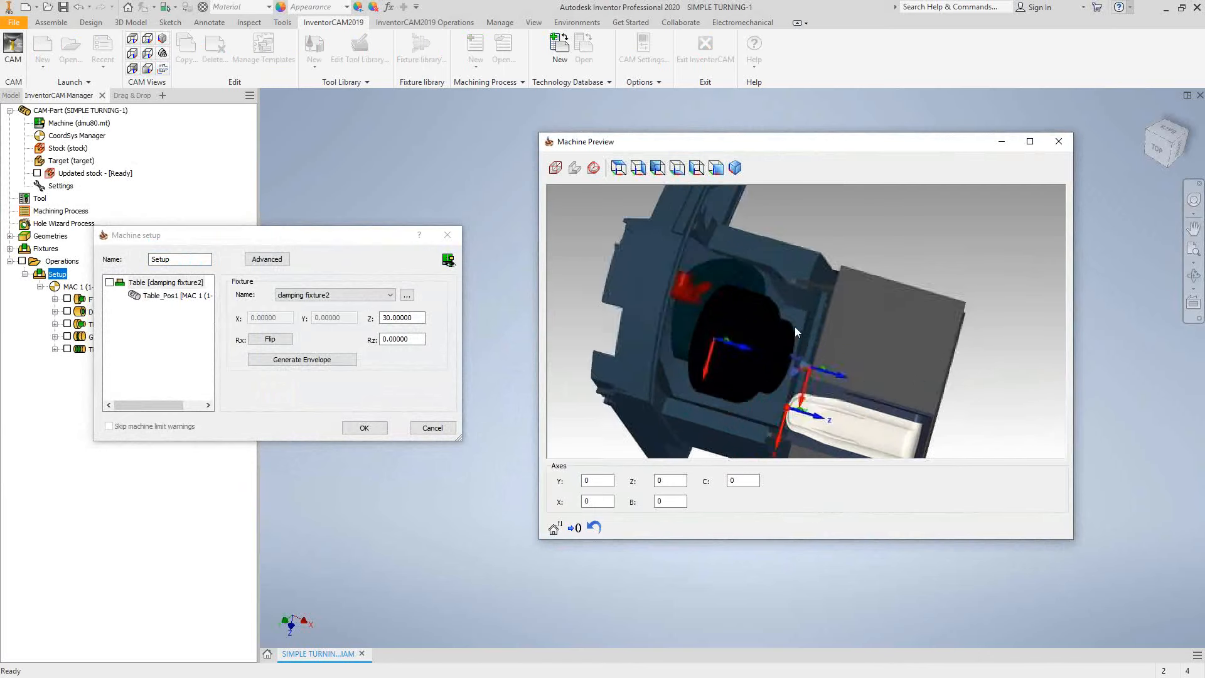
pyautogui.scroll(2, 781, 306)
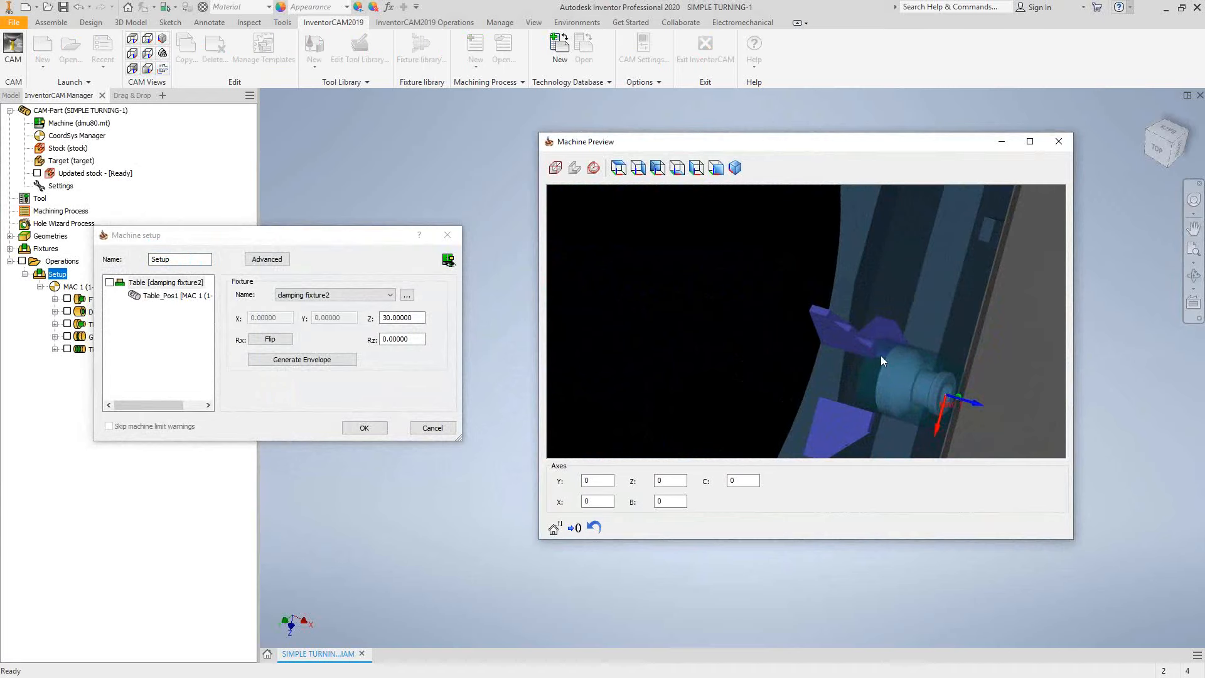
pyautogui.click(166, 296)
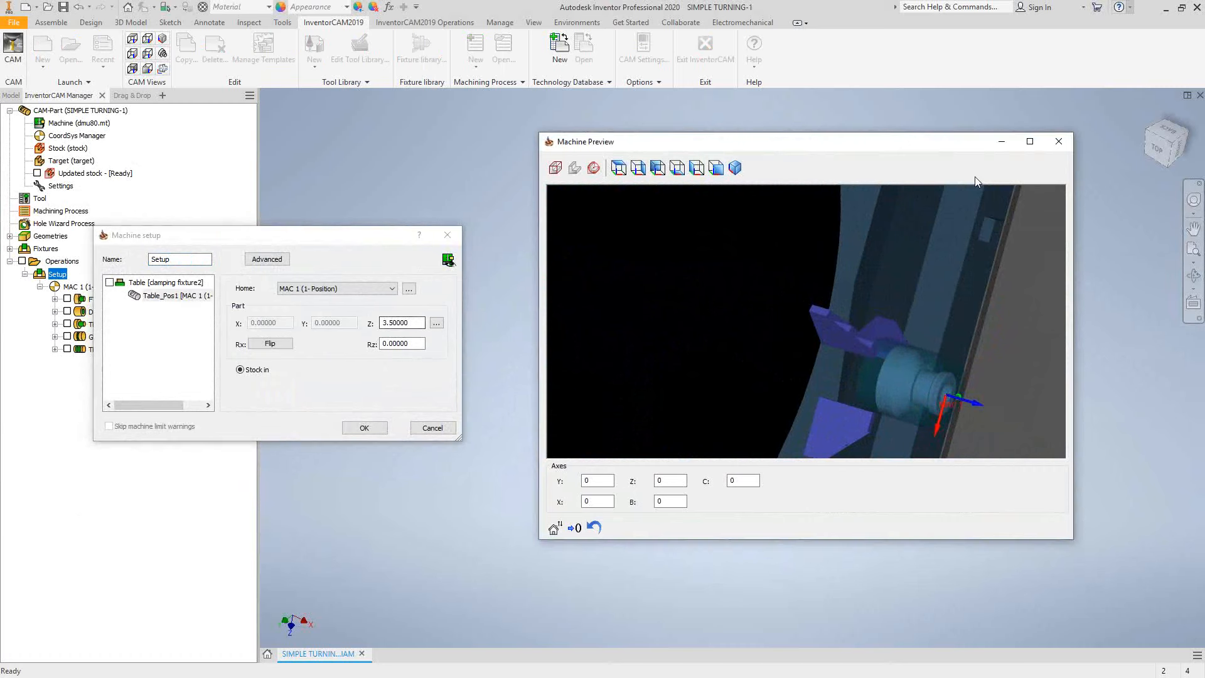
pyautogui.click(1060, 143)
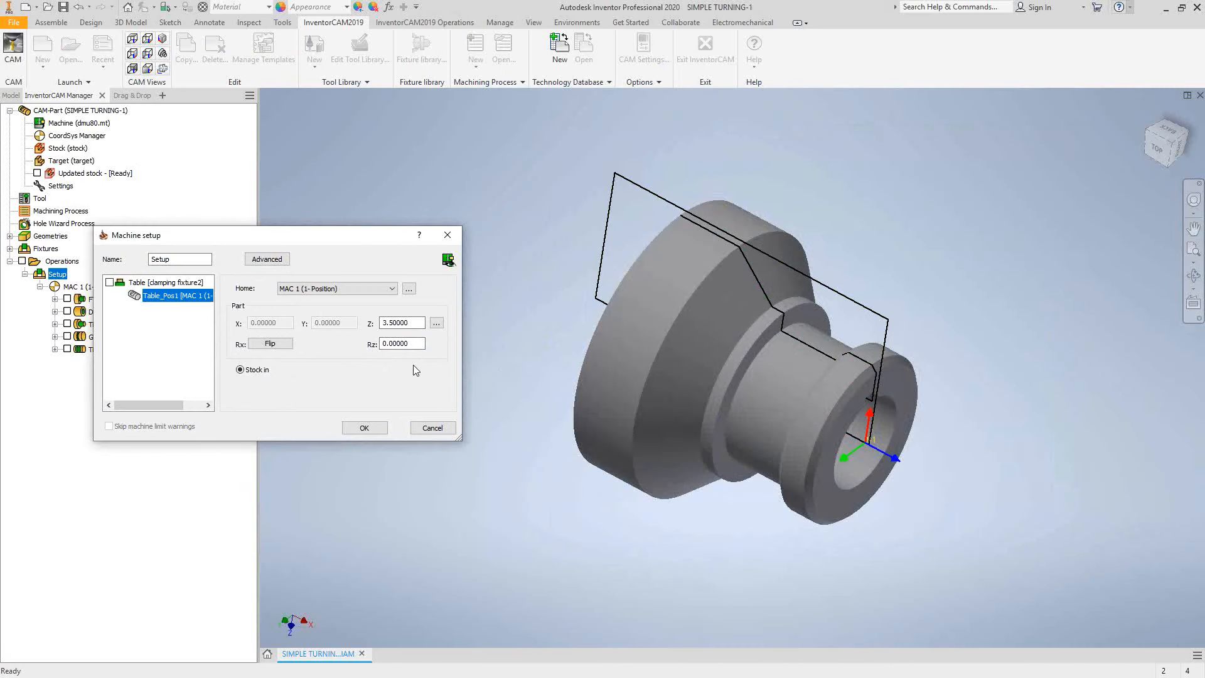
# Step: Generate the envelope for clamping fixture2 in the machine setup, accept the setup and return to the CAM tree
pyautogui.click(167, 282)
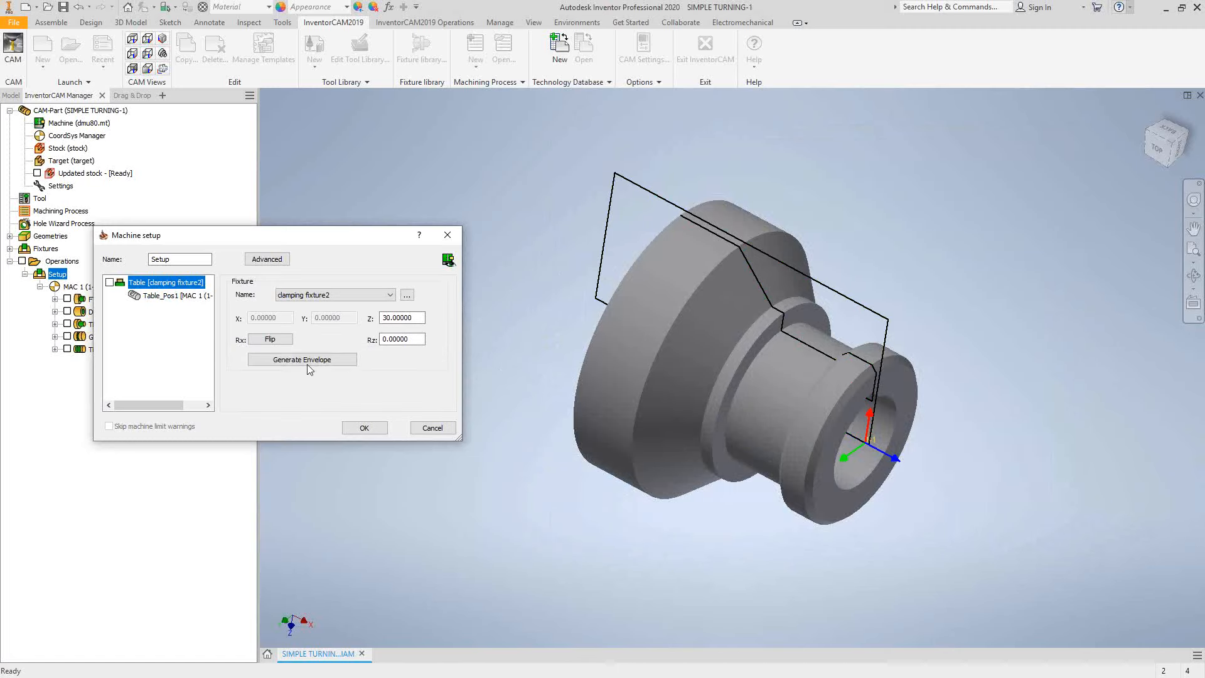
pyautogui.click(290, 360)
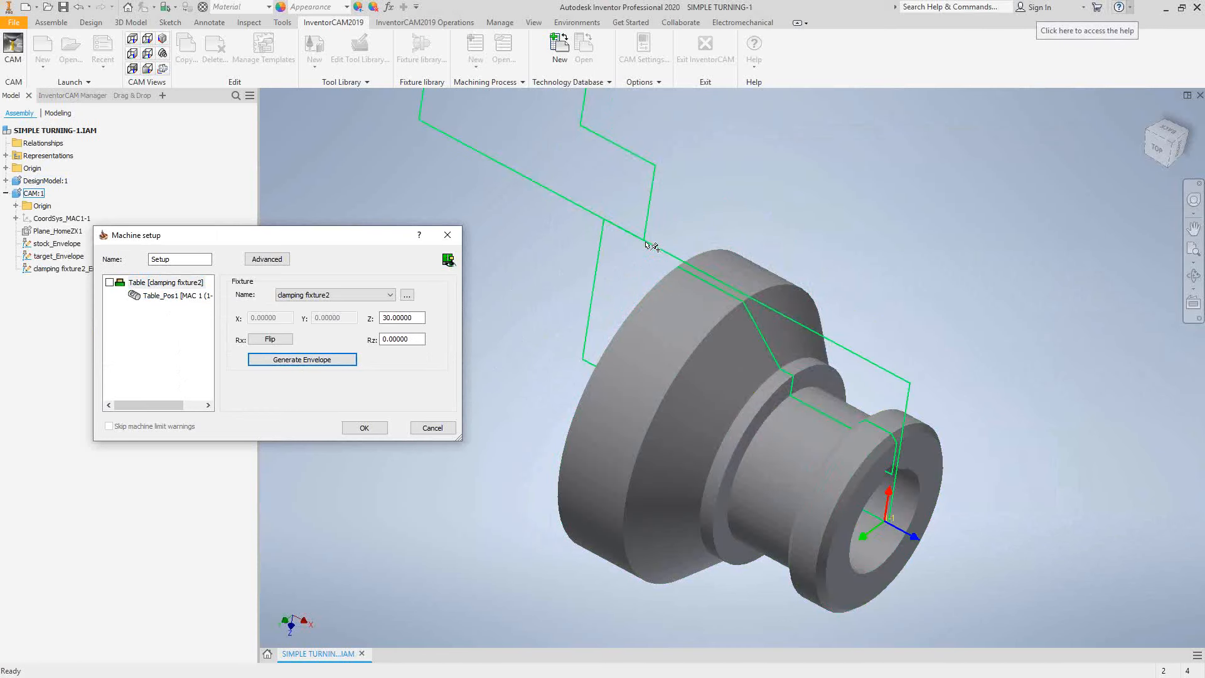
pyautogui.click(364, 428)
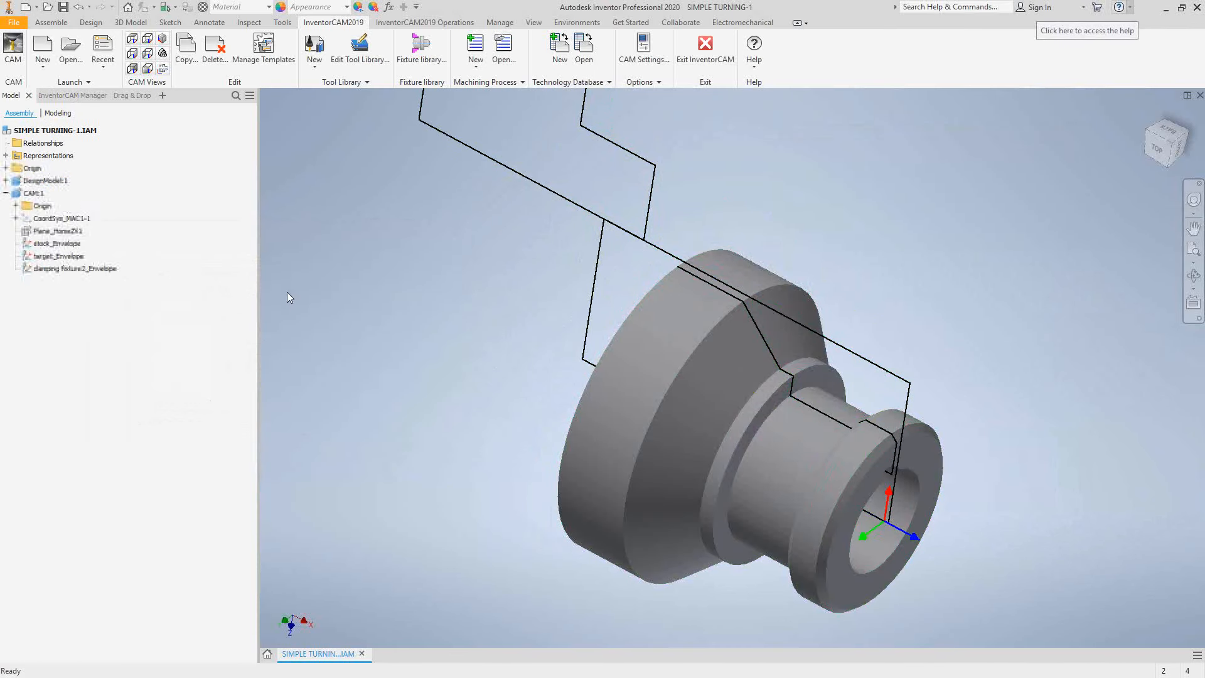
pyautogui.click(71, 95)
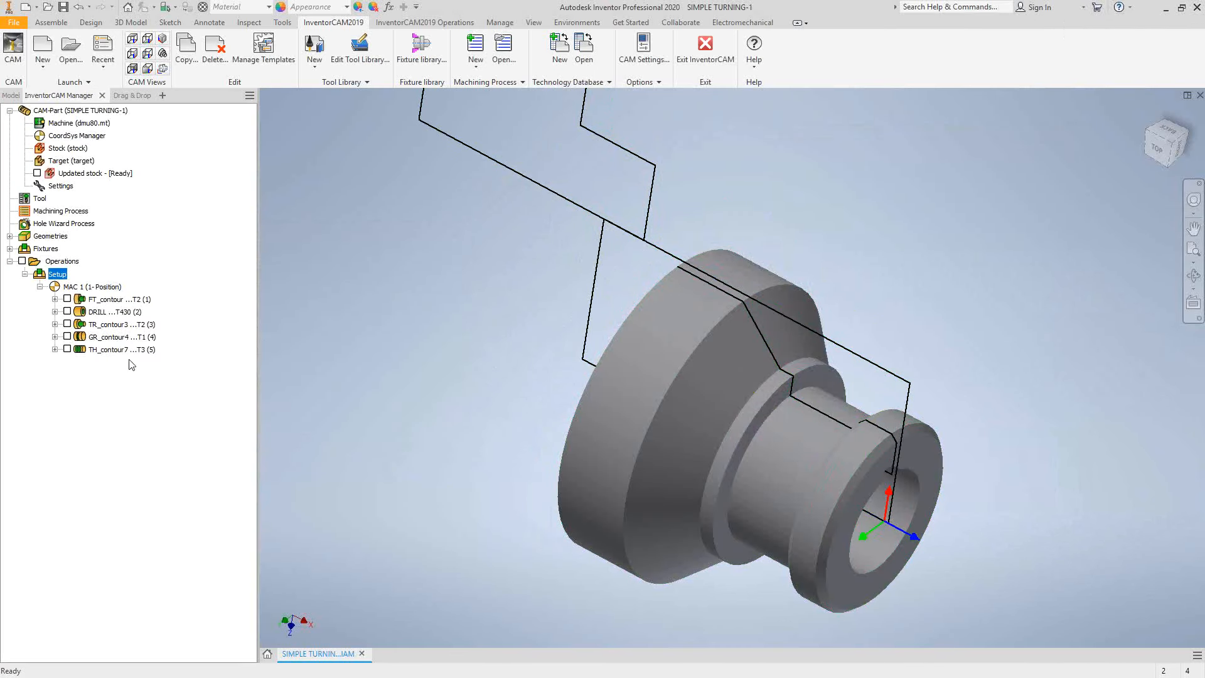
# Step: Define tool 1 in the part tool table as insert only and save the change to the operations using it
pyautogui.click(39, 199)
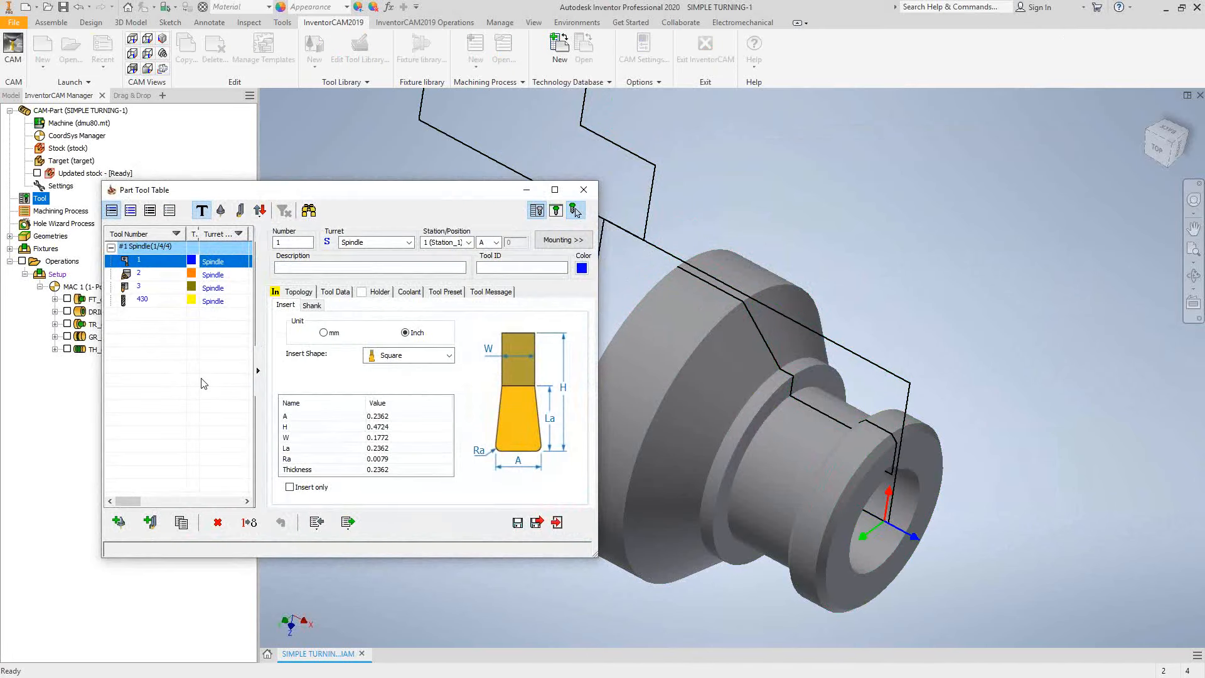
pyautogui.click(290, 488)
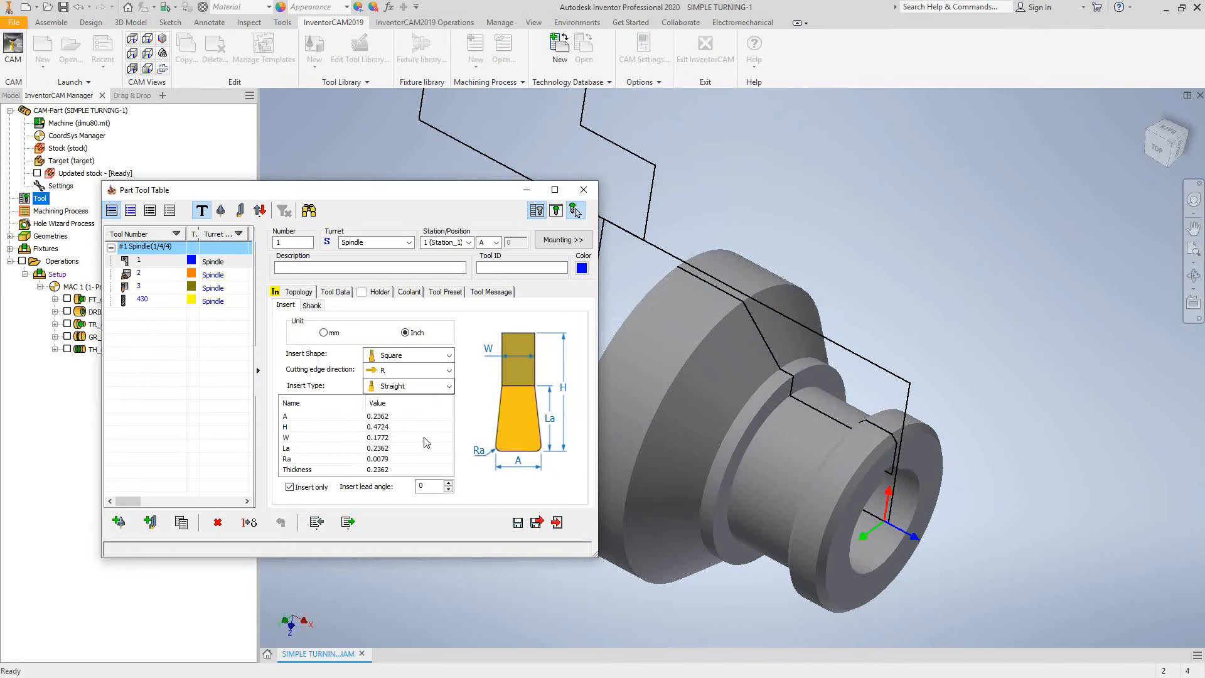
pyautogui.click(537, 523)
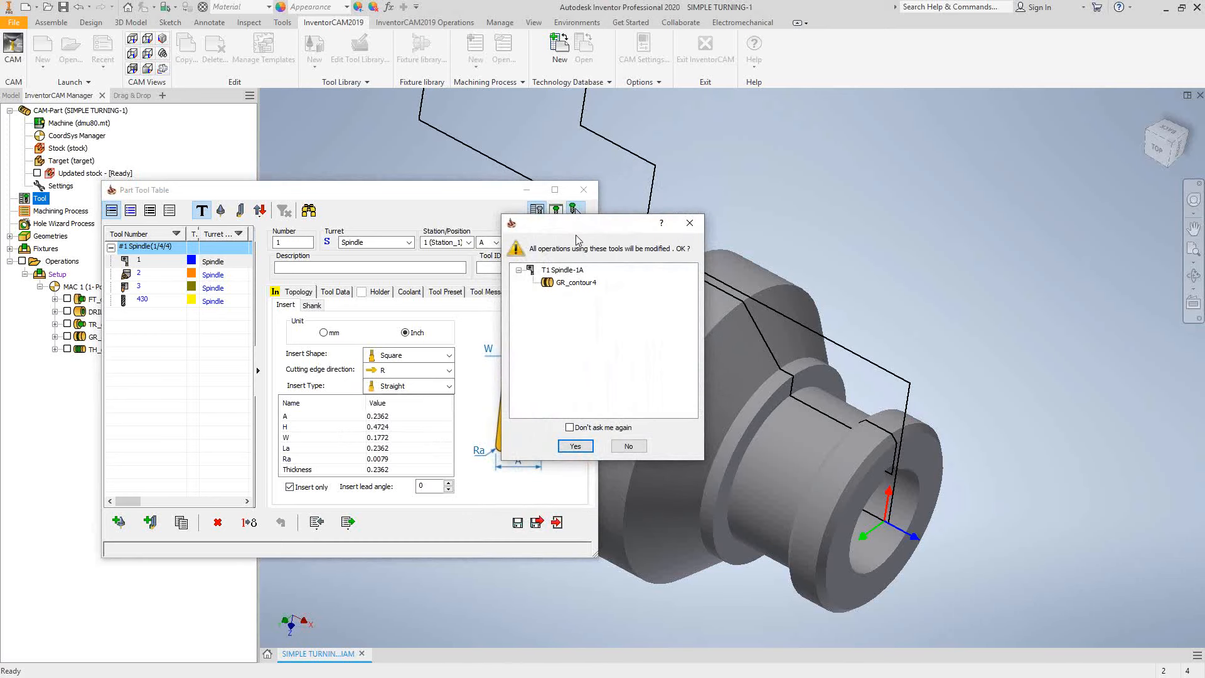
pyautogui.moveTo(577, 233); pyautogui.dragTo(677, 257)
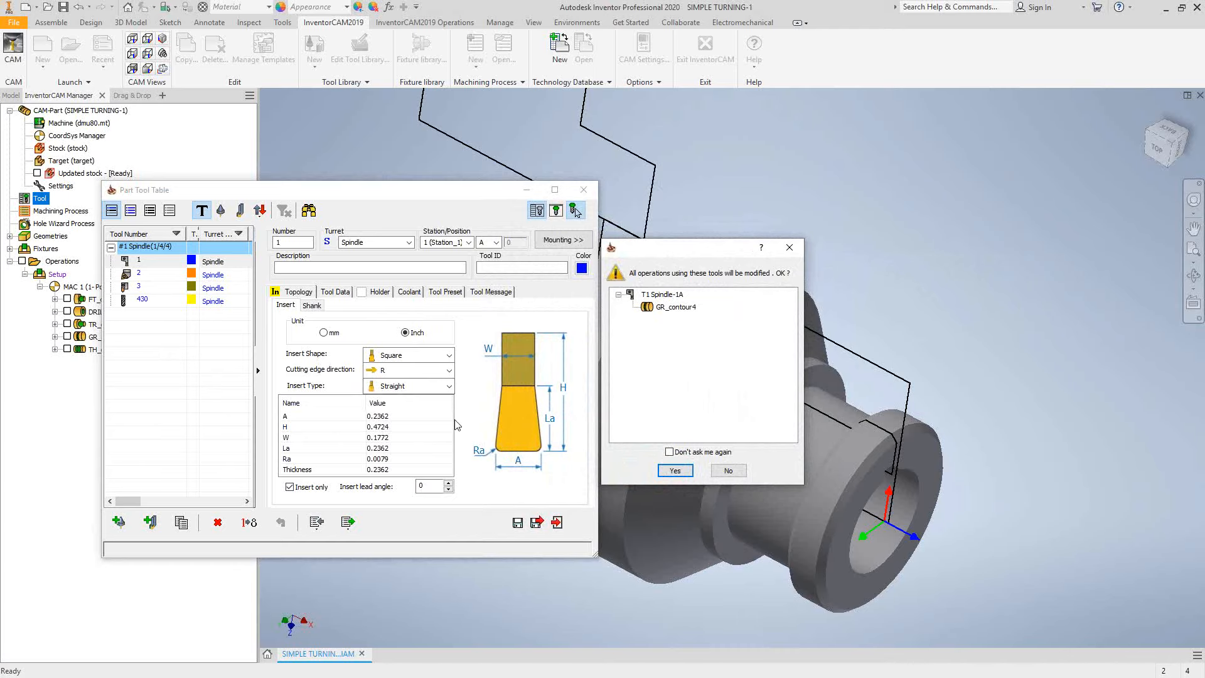
pyautogui.click(675, 470)
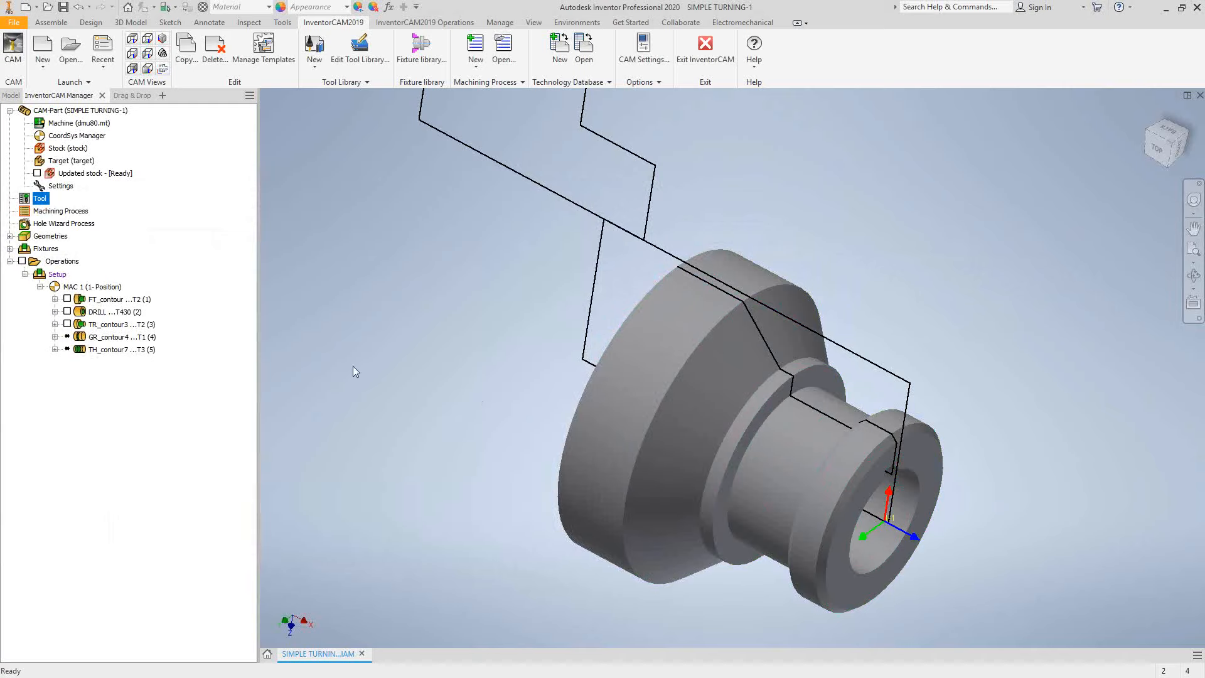
# Step: Synchronize and calculate the GR_contour4 and TH_contour7 operations, and hide the toolpaths of all operations
pyautogui.click(110, 341)
pyautogui.keyDown('shift'); pyautogui.click(112, 349); pyautogui.keyUp('shift')
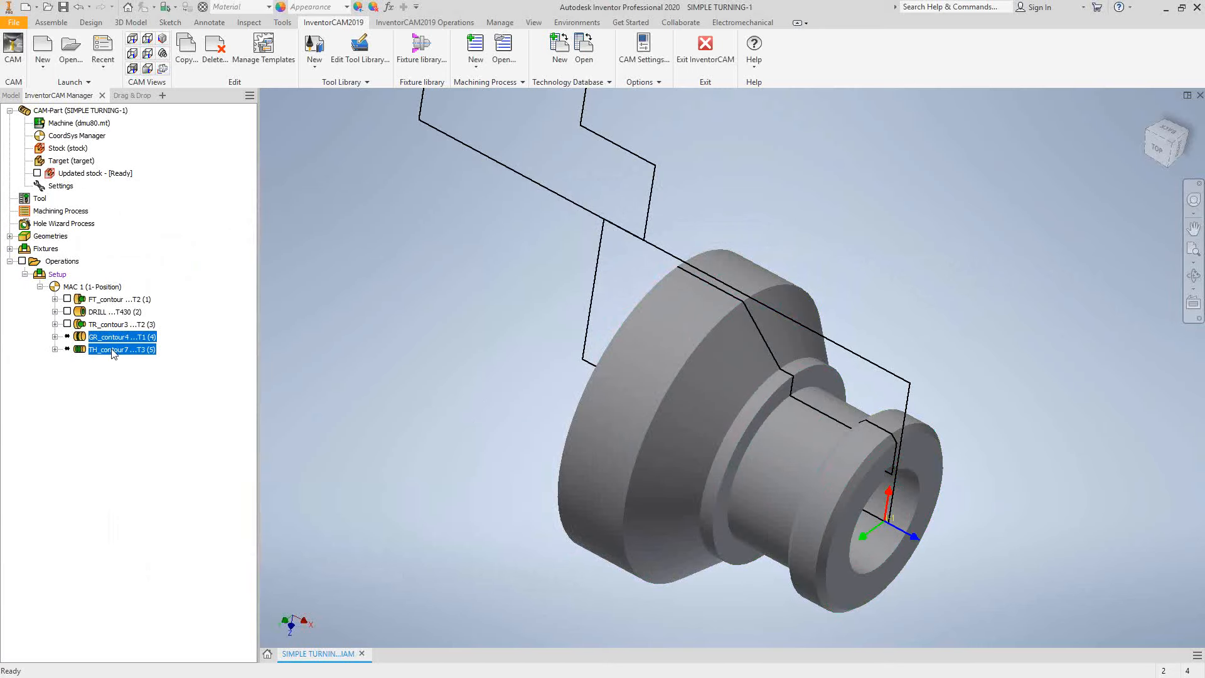
pyautogui.rightClick(114, 353)
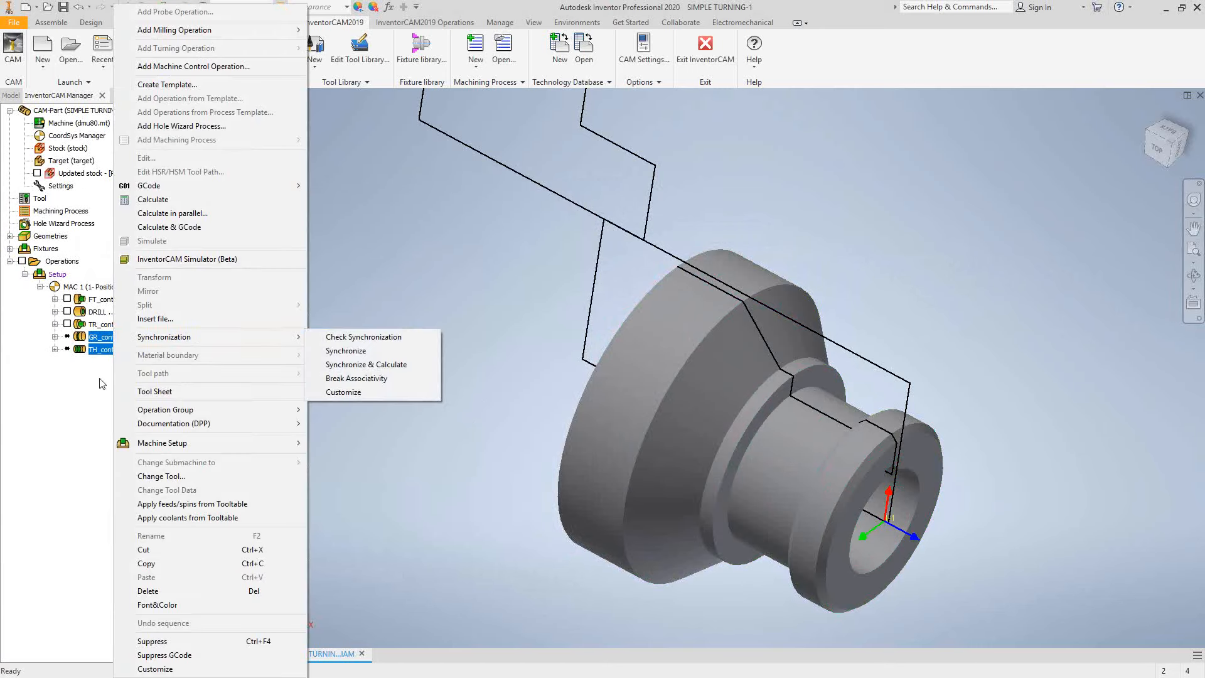
pyautogui.click(91, 392)
pyautogui.rightClick(107, 342)
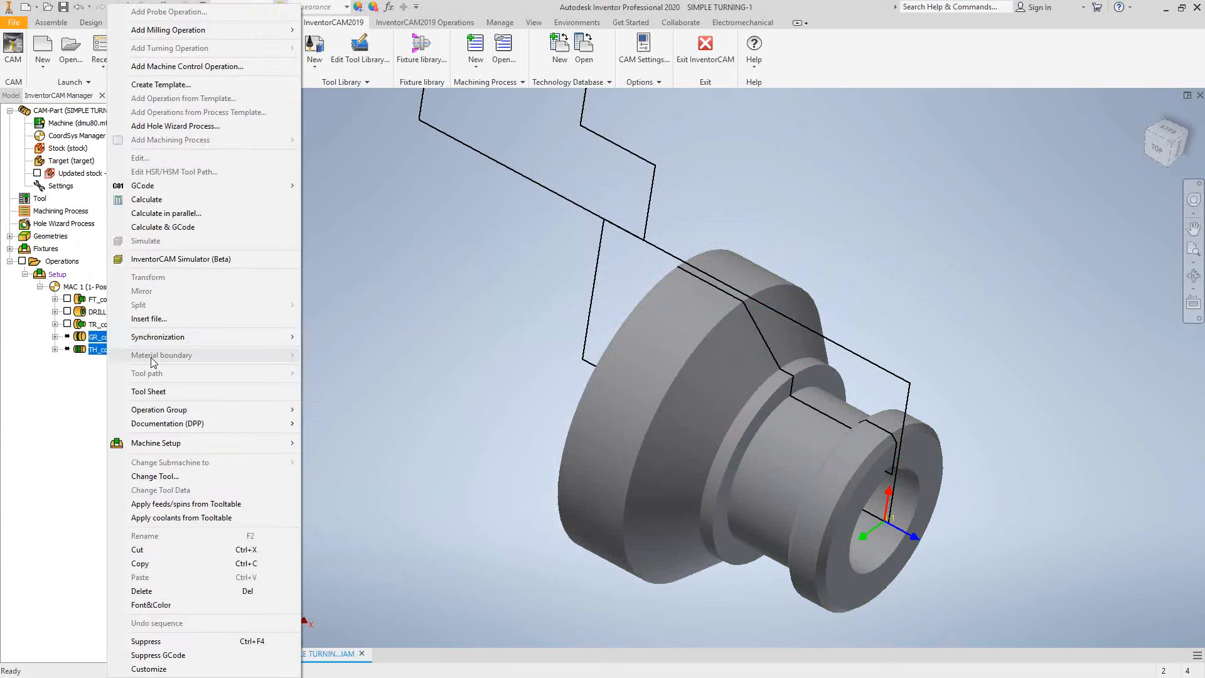
pyautogui.moveTo(198, 338)
pyautogui.click(330, 364)
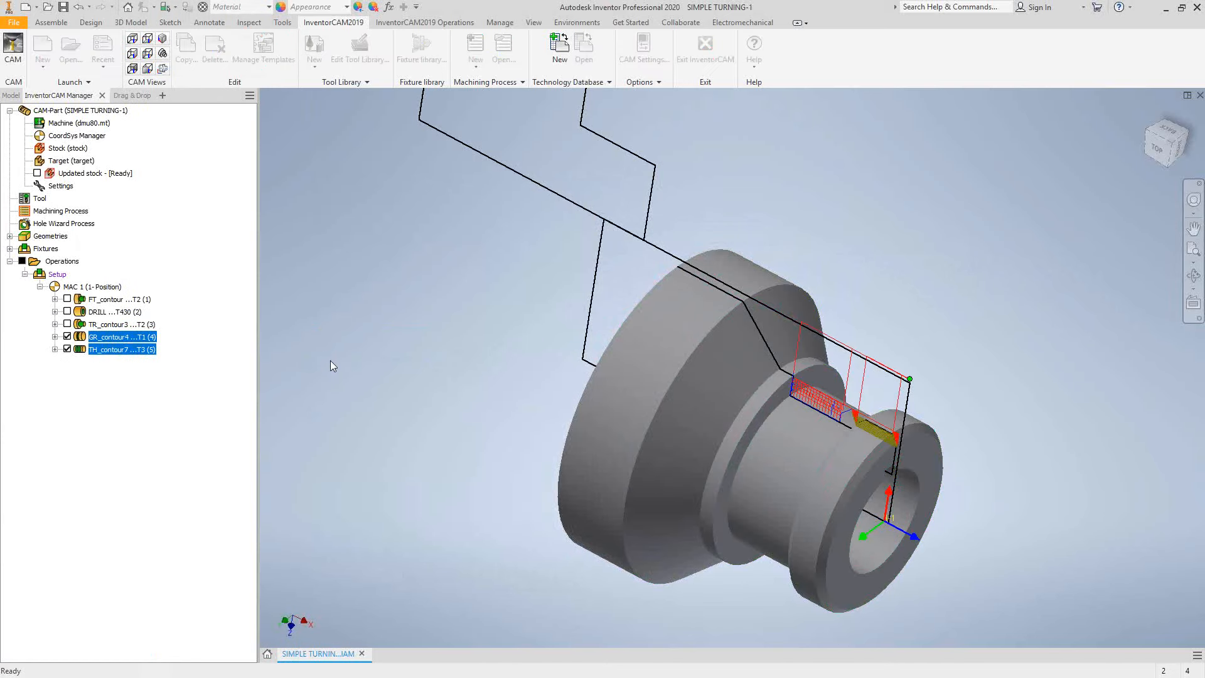
pyautogui.click(22, 261)
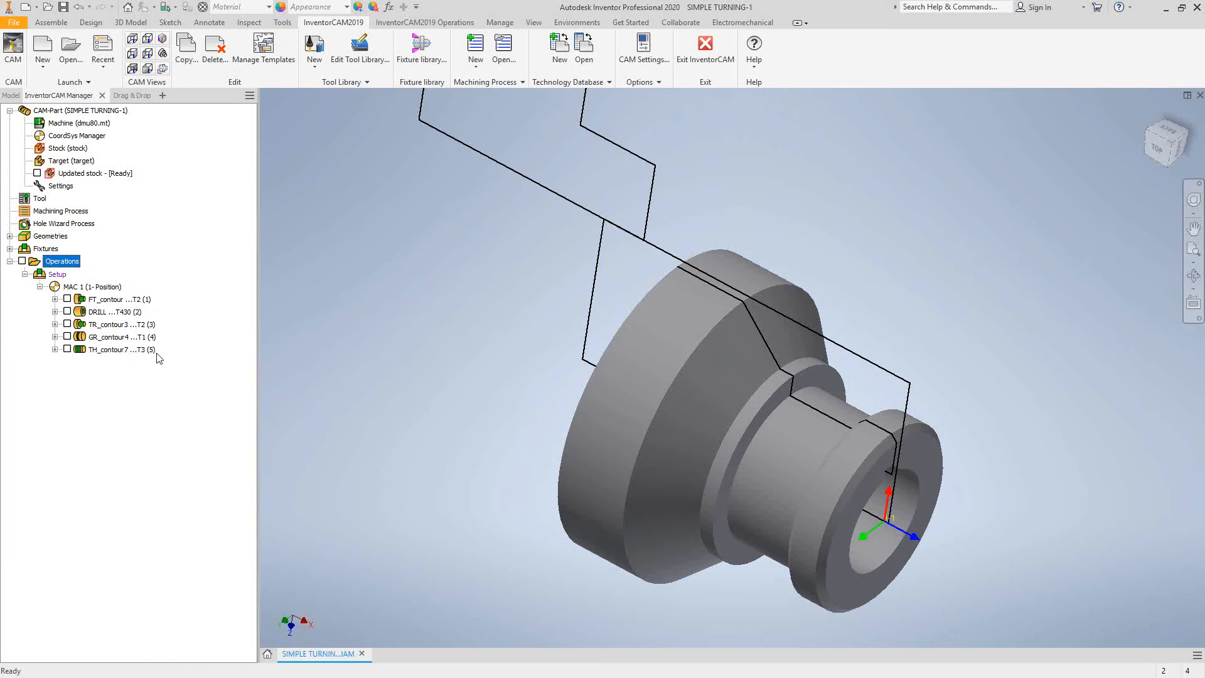
# Step: Add a Cutoff turning operation after TH_contour7
pyautogui.rightClick(131, 354)
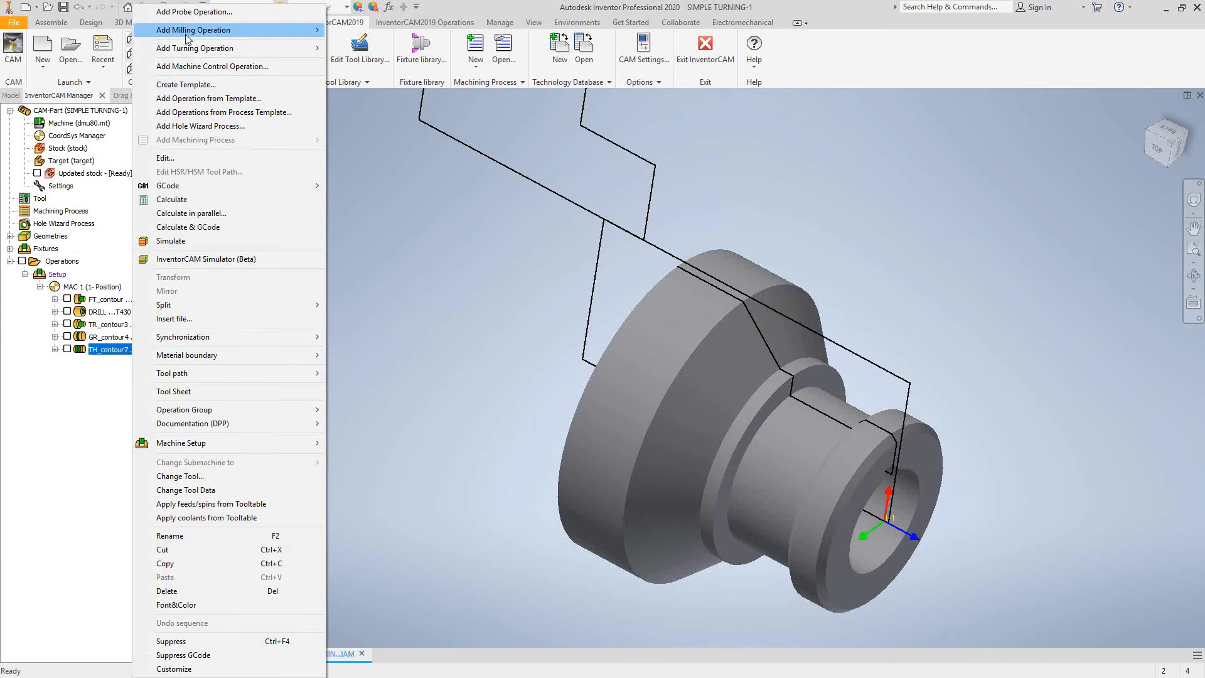
pyautogui.moveTo(202, 52)
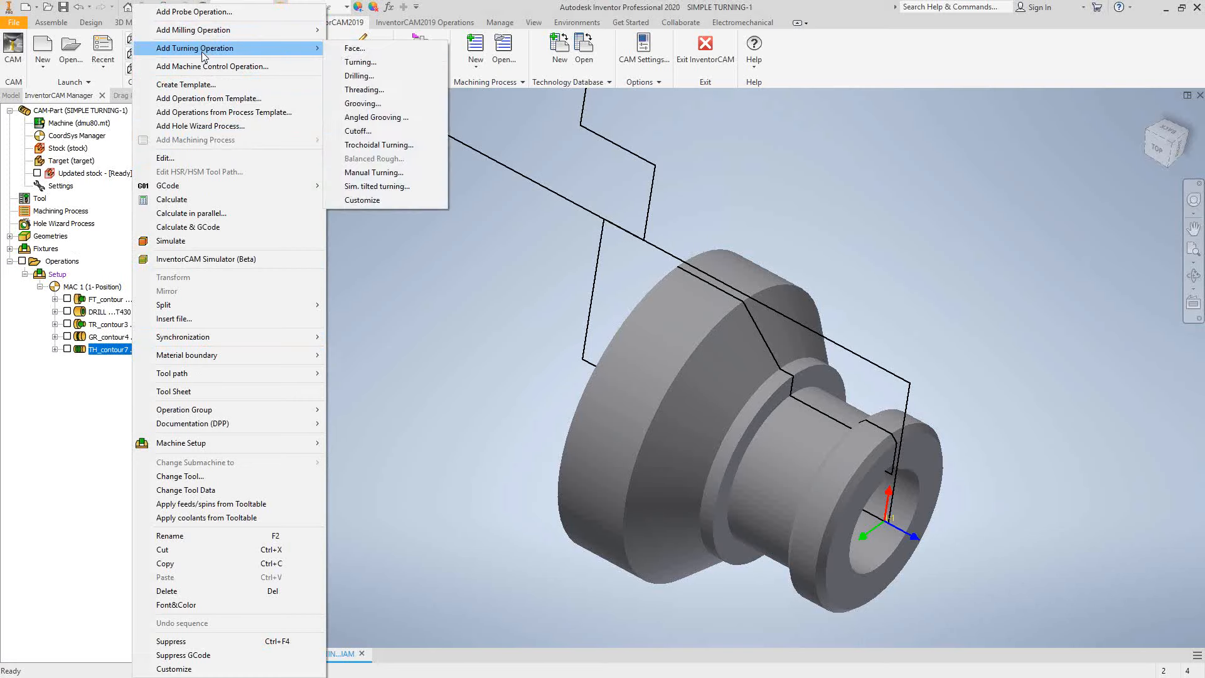
pyautogui.click(358, 131)
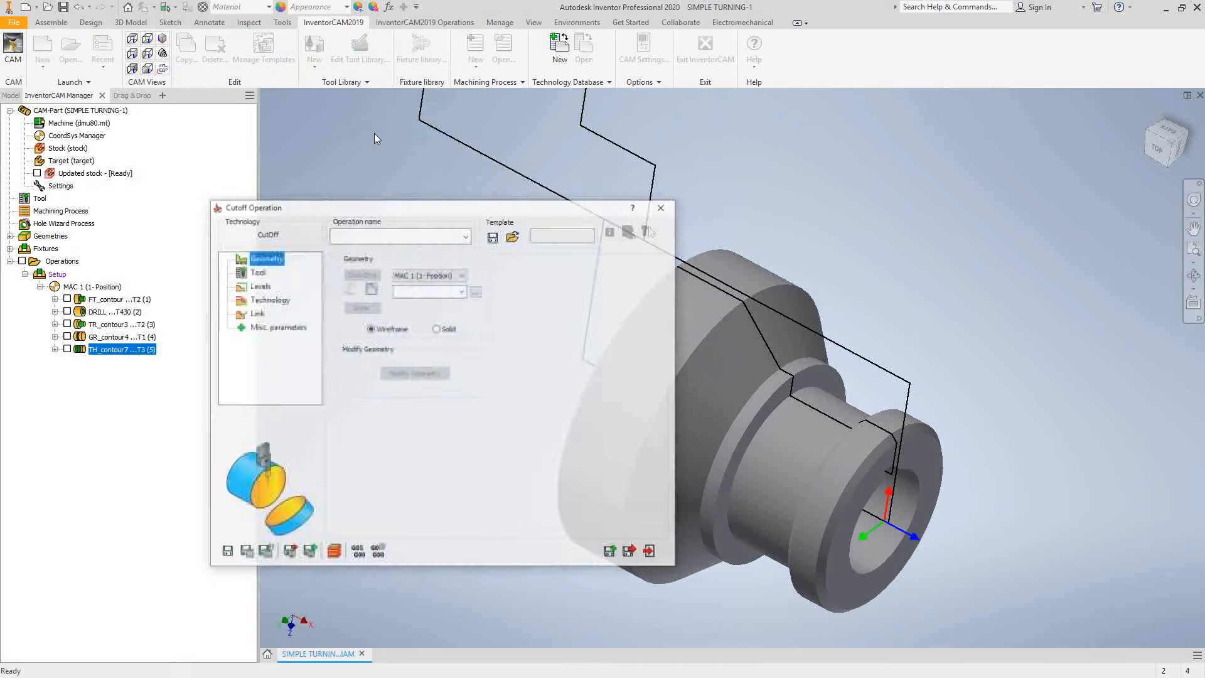
pyautogui.moveTo(380, 211); pyautogui.dragTo(357, 209)
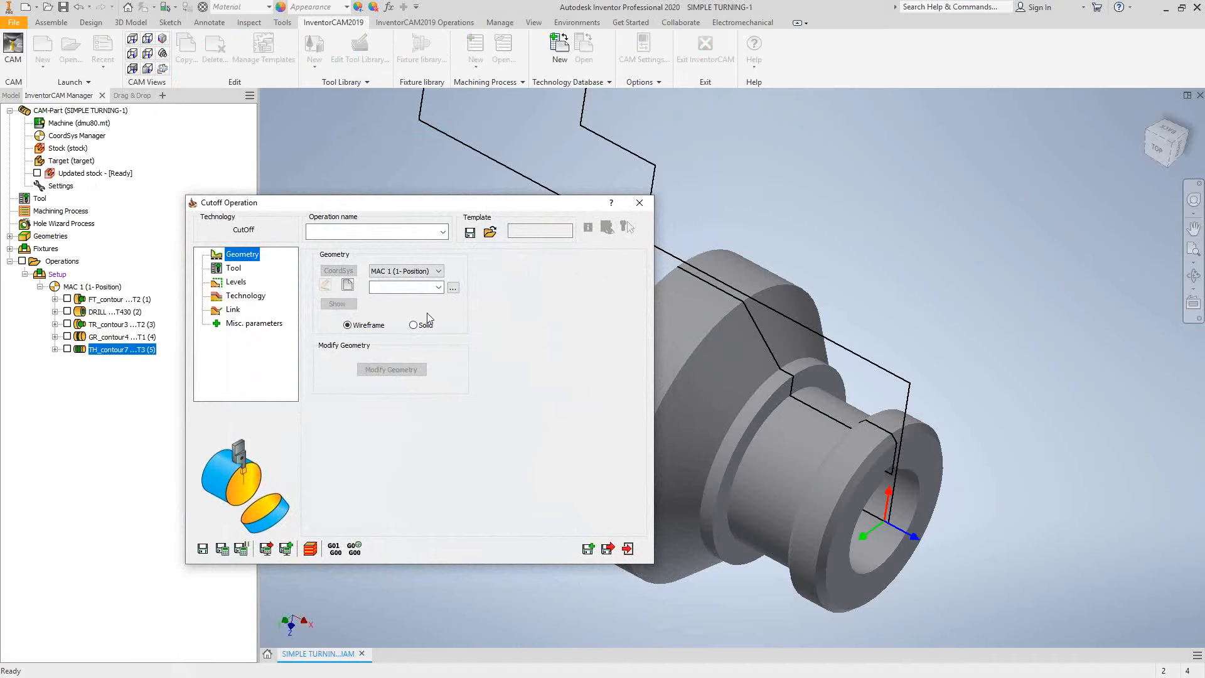
# Step: Create the cutoff geometry as a single chain from the envelope line along the large back face down to the bore
pyautogui.click(348, 286)
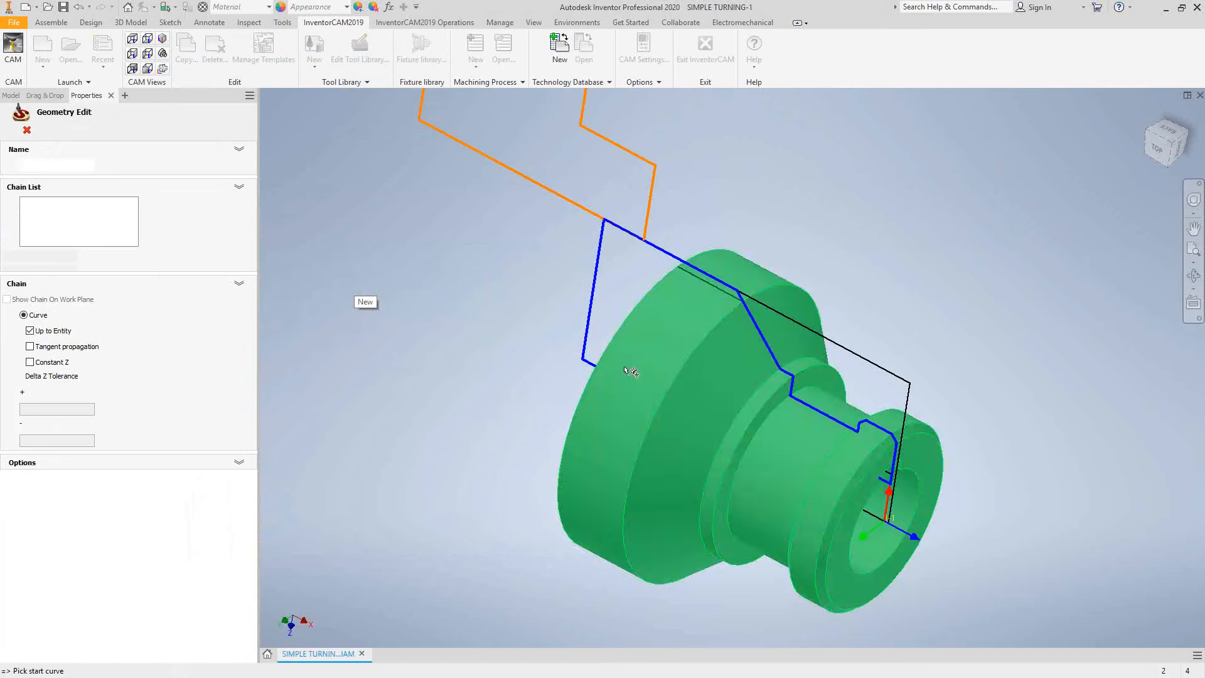
pyautogui.press('F4')
pyautogui.moveTo(696, 232); pyautogui.dragTo(738, 306)
pyautogui.click(739, 306)
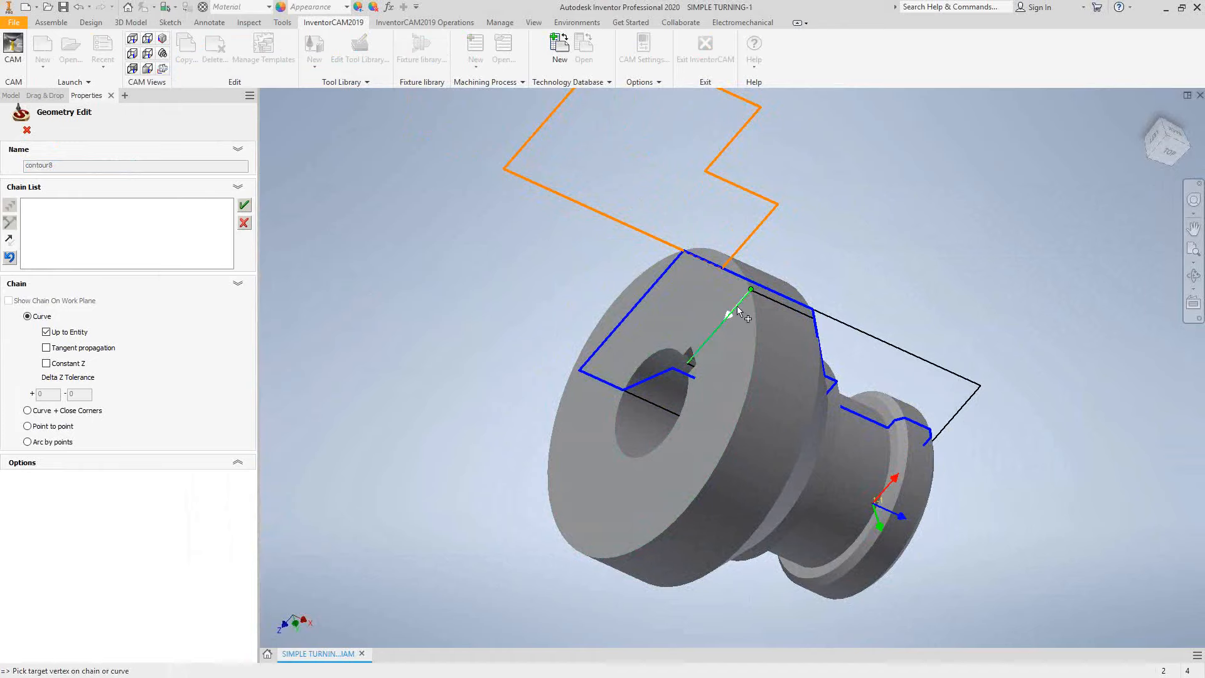
pyautogui.click(244, 205)
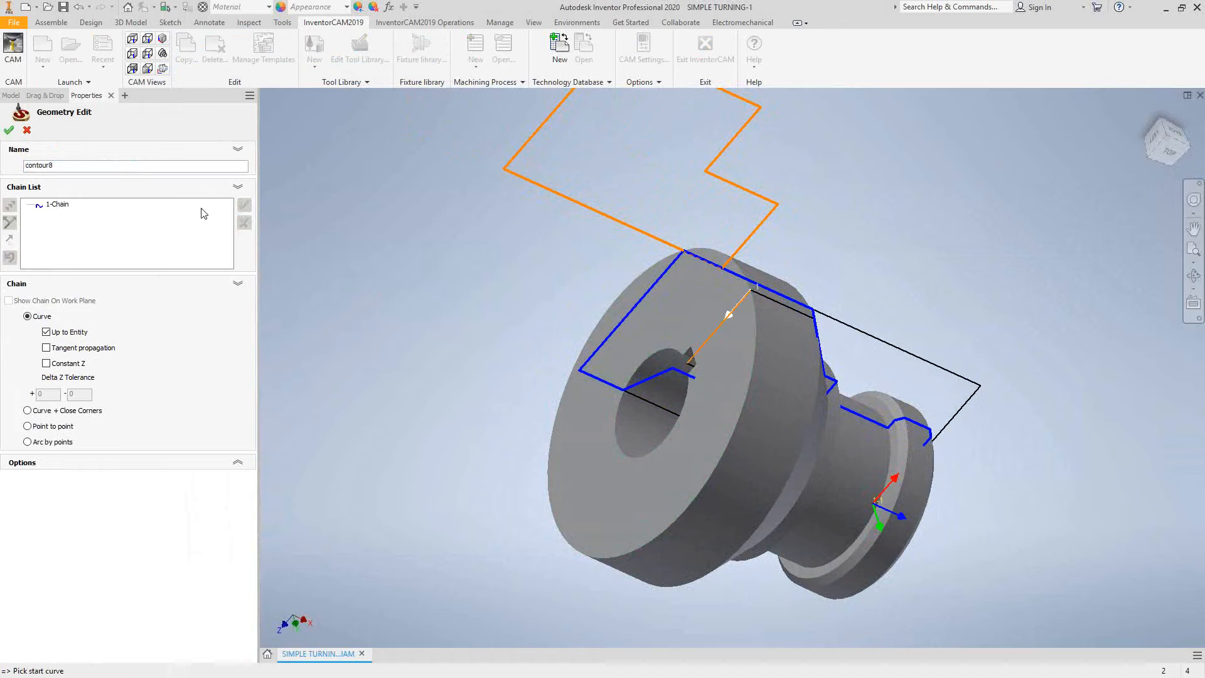
pyautogui.click(8, 130)
# Step: Modify the cutoff geometry with an end extension distance of .2, leaving automatic end extension to stock off
pyautogui.click(377, 370)
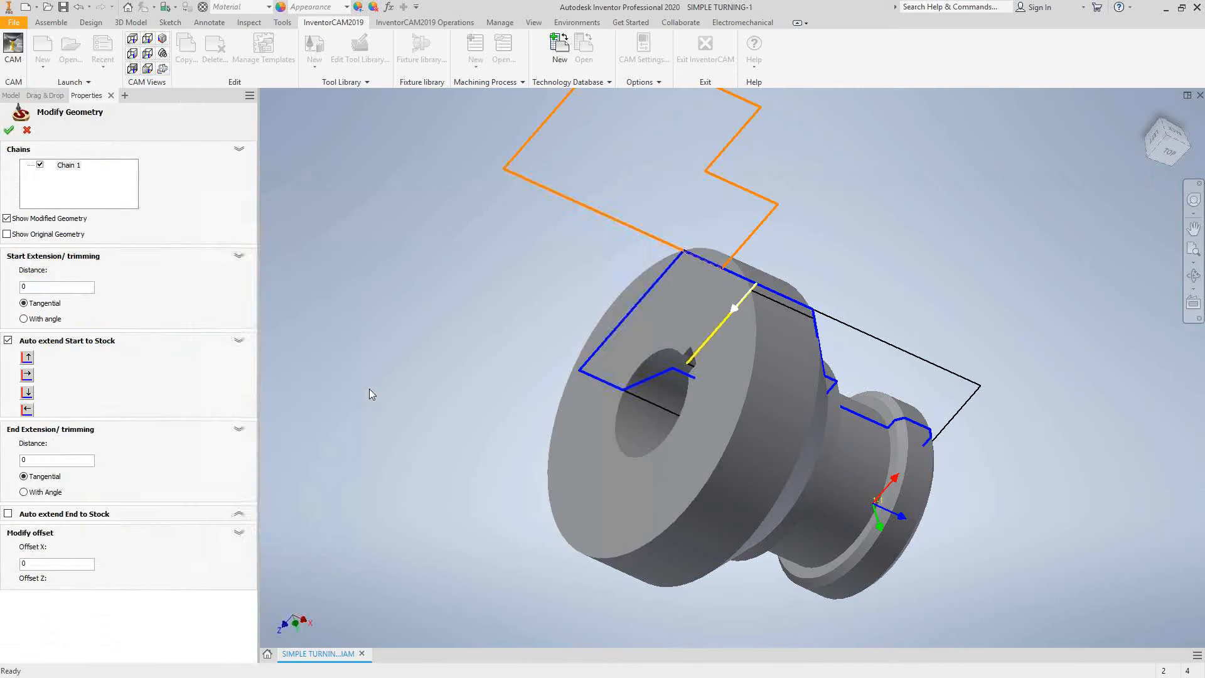
pyautogui.click(8, 514)
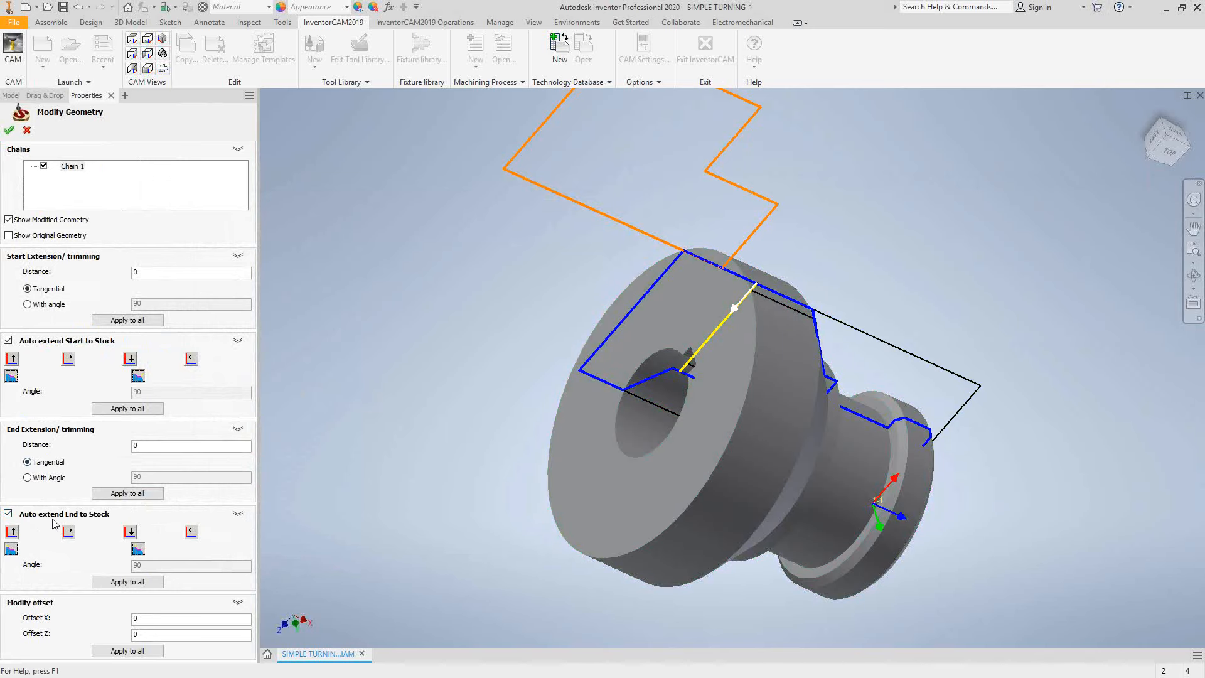
pyautogui.click(8, 514)
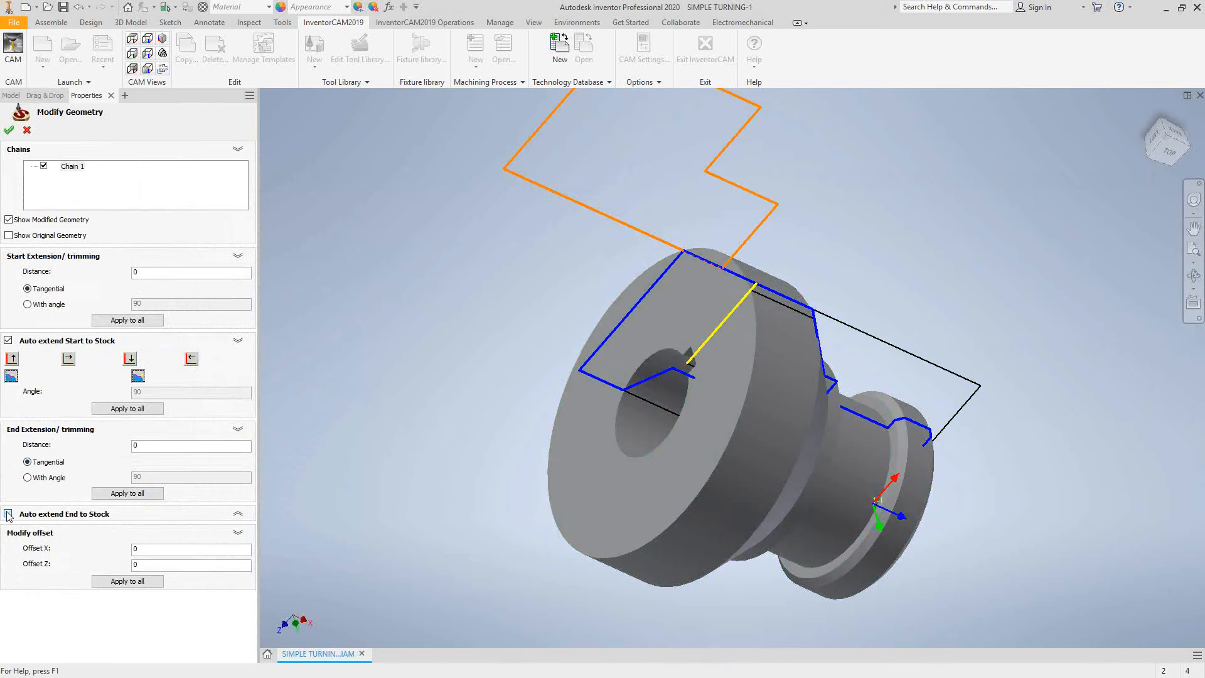
pyautogui.click(144, 446)
pyautogui.moveTo(149, 447); pyautogui.dragTo(126, 447)
pyautogui.write('.1')
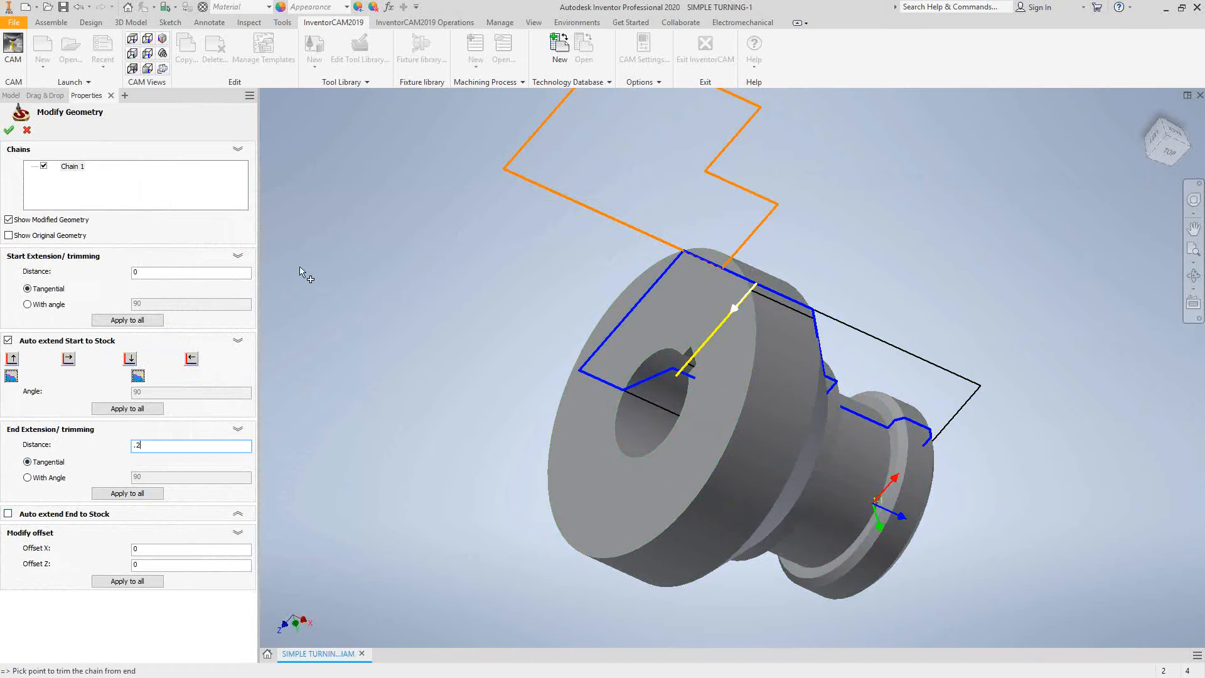
pyautogui.click(10, 130)
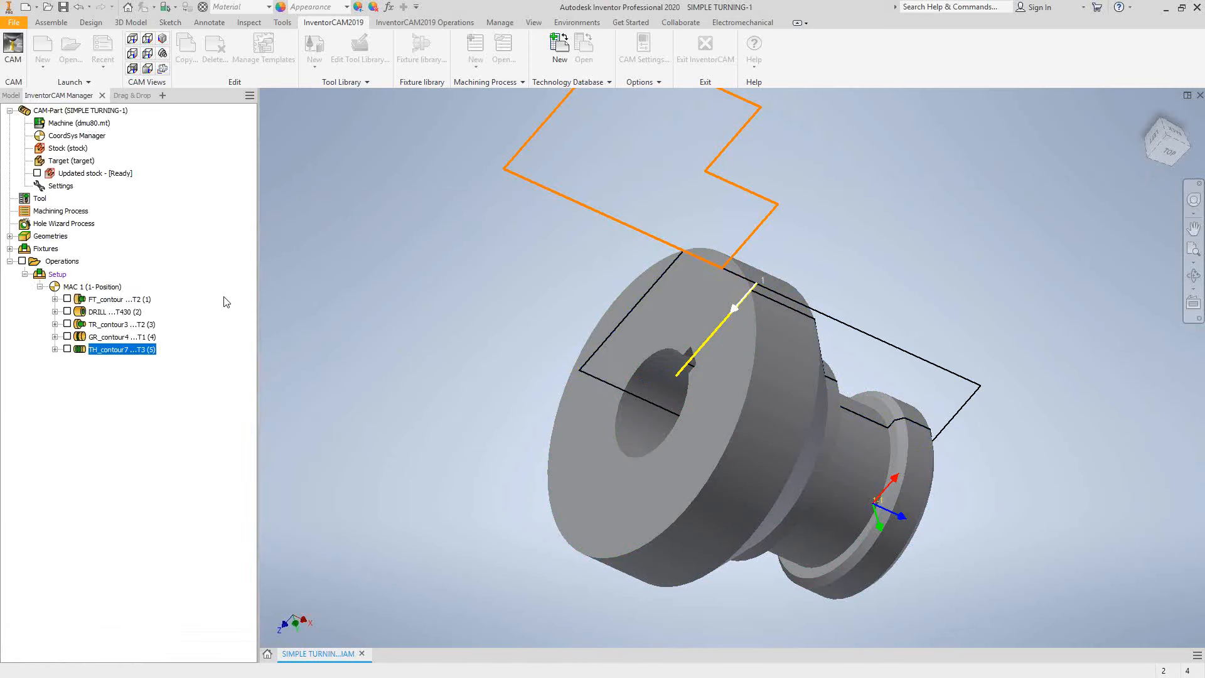
# Step: Assign external grooving tool 1 to the cutoff operation and choose the upper-right tool angle orientation
pyautogui.click(234, 268)
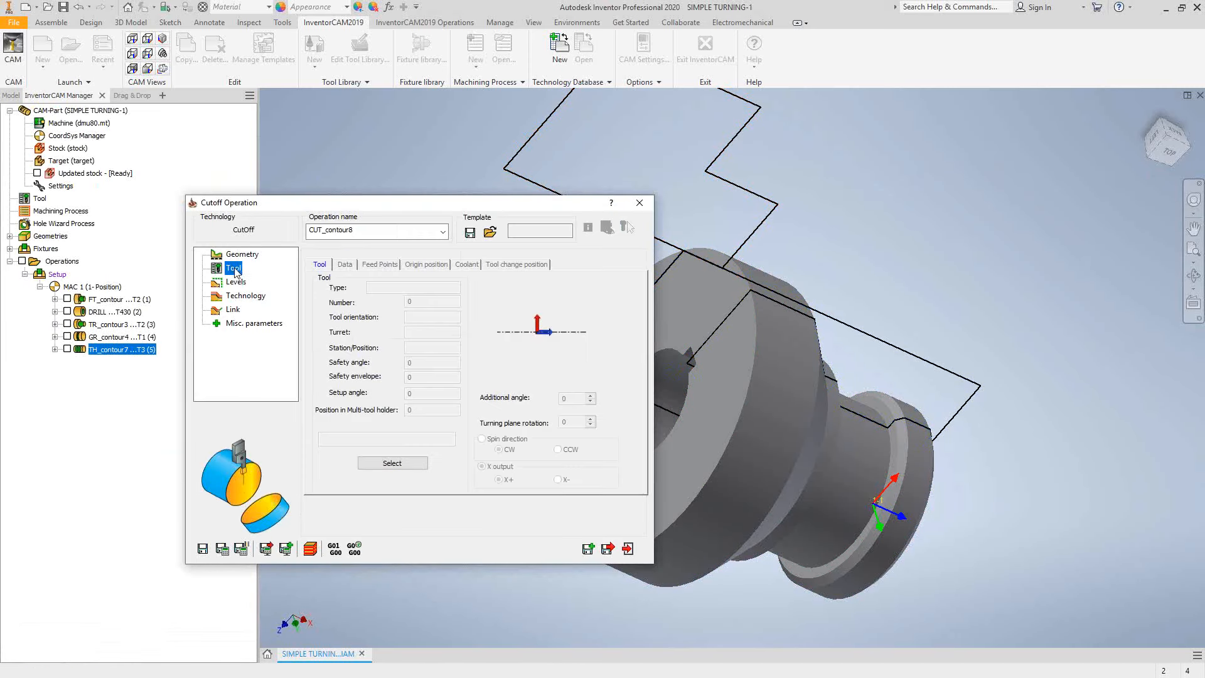
pyautogui.click(379, 460)
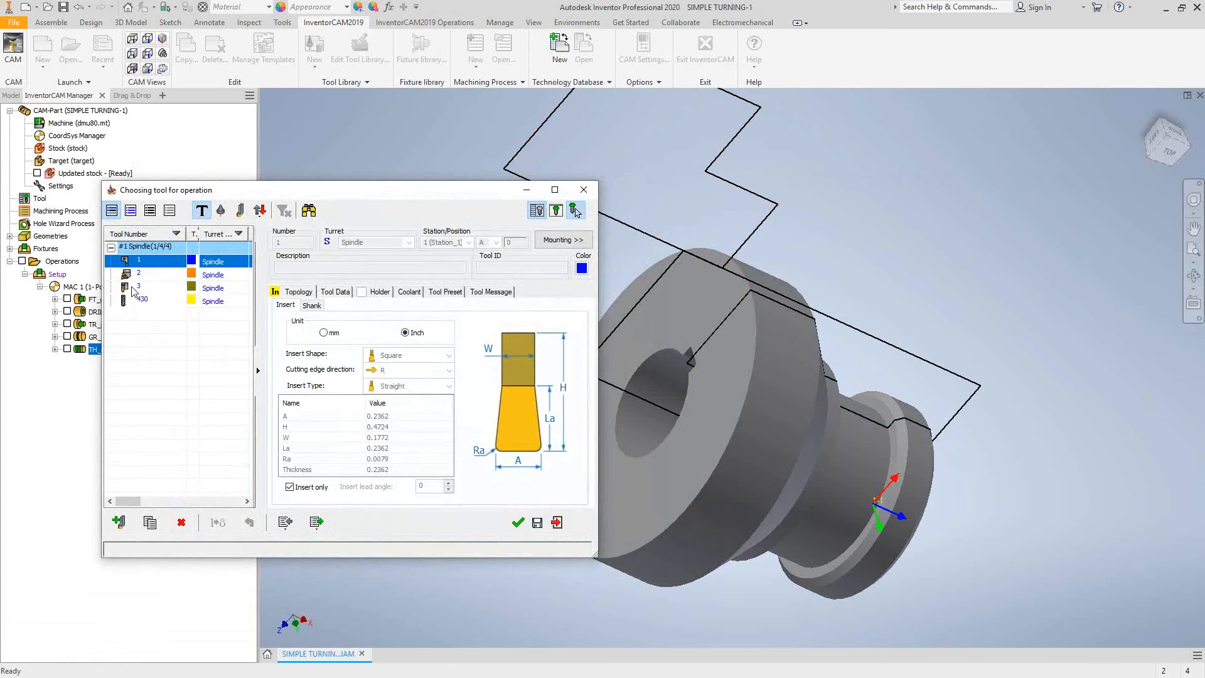
pyautogui.click(133, 288)
pyautogui.click(134, 265)
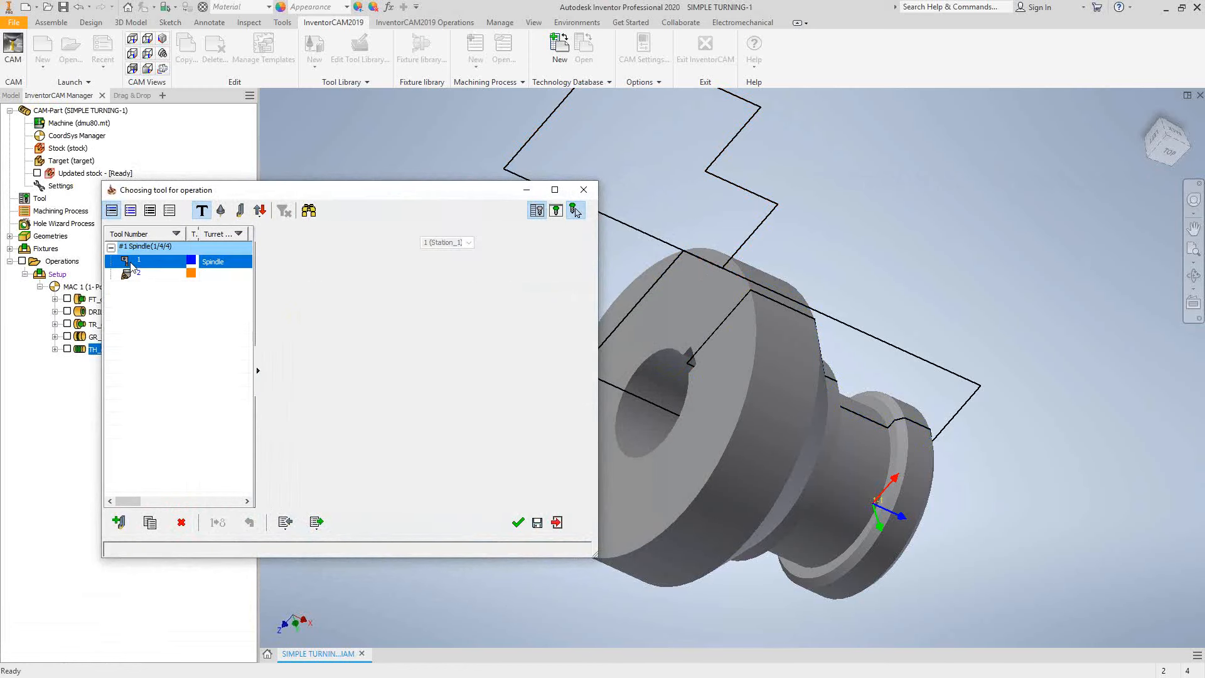
pyautogui.click(517, 525)
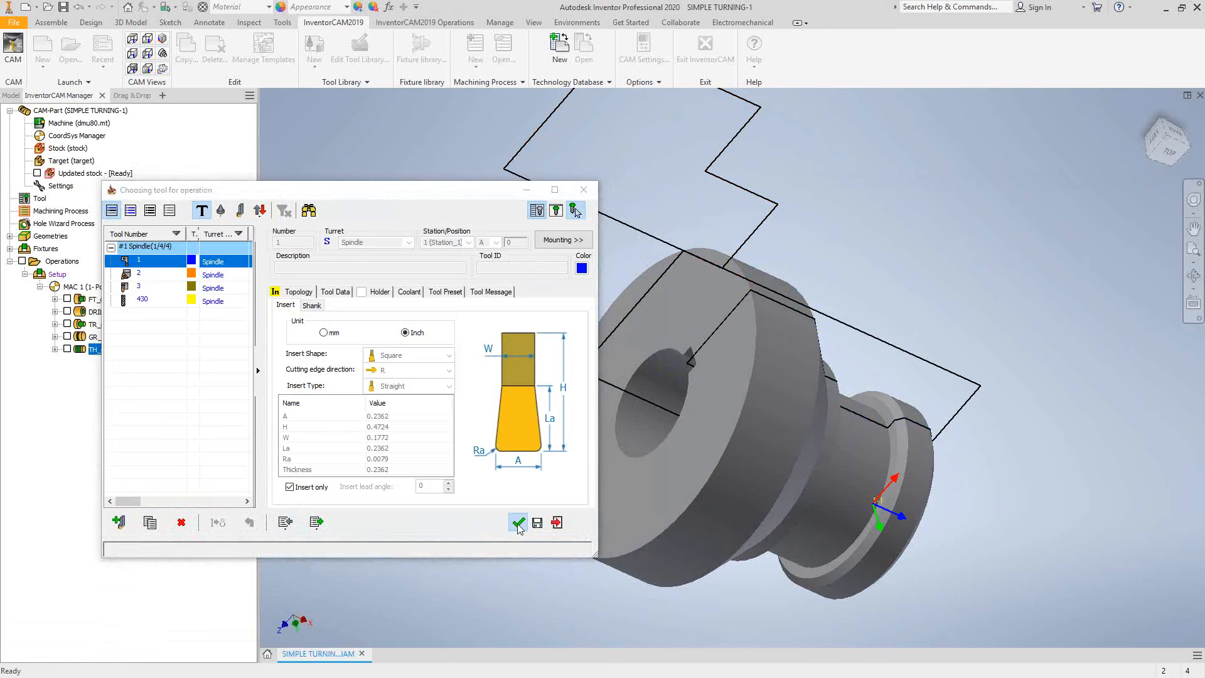
pyautogui.click(565, 288)
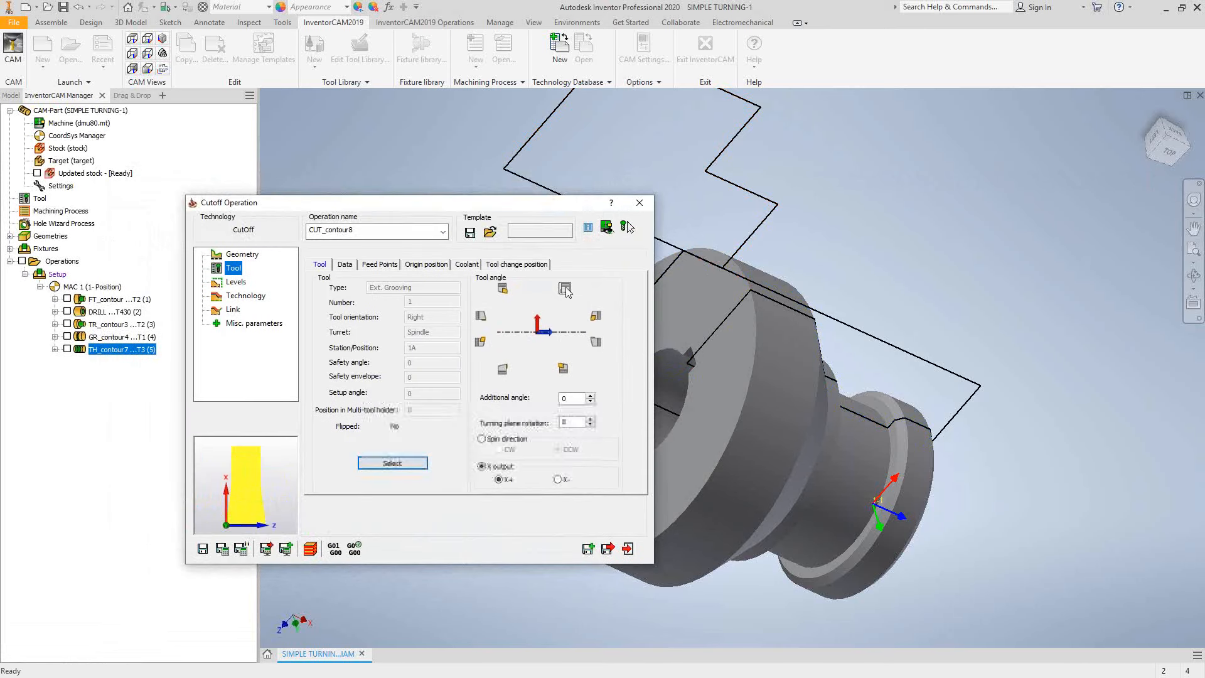
# Step: Review the cutoff operation's levels and technology settings, including the tool side choices, with the part viewed from the top
pyautogui.click(245, 285)
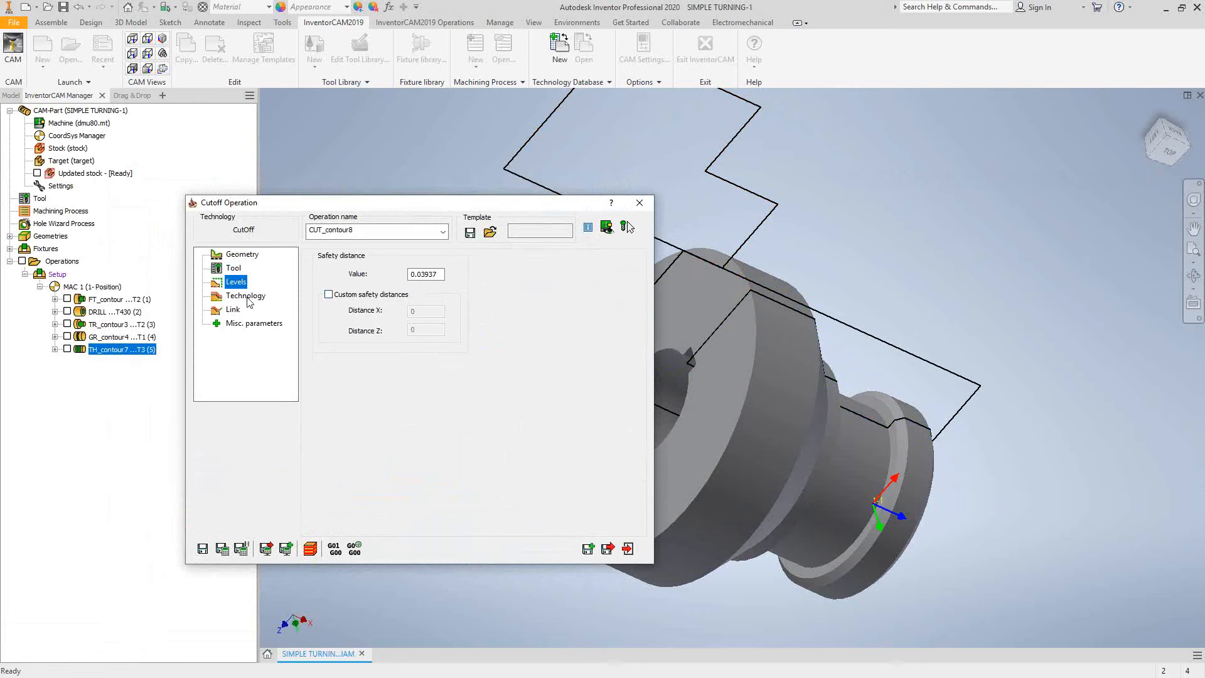
pyautogui.click(248, 299)
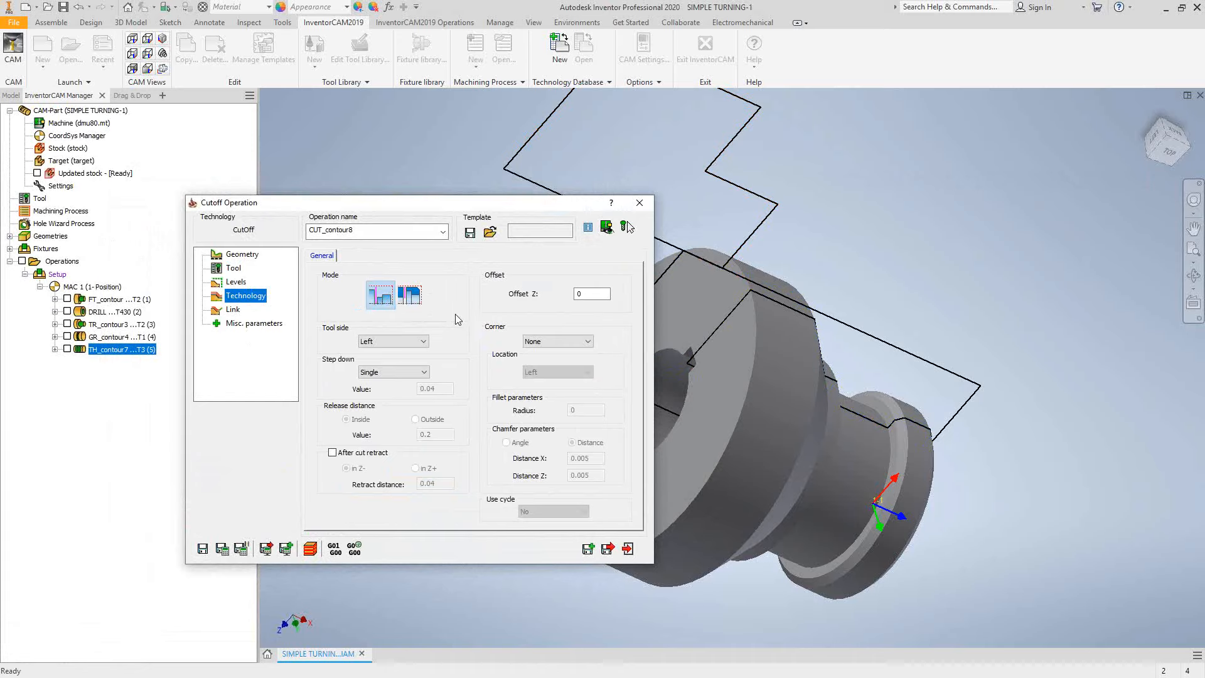
pyautogui.click(419, 340)
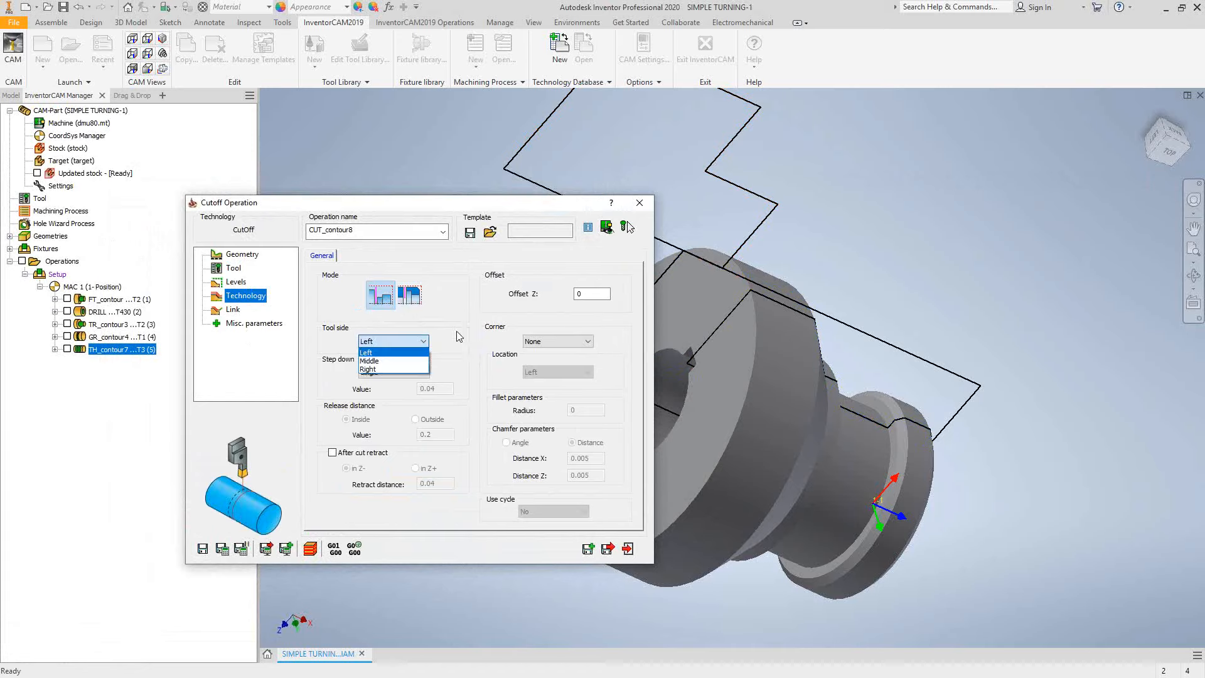
pyautogui.click(476, 335)
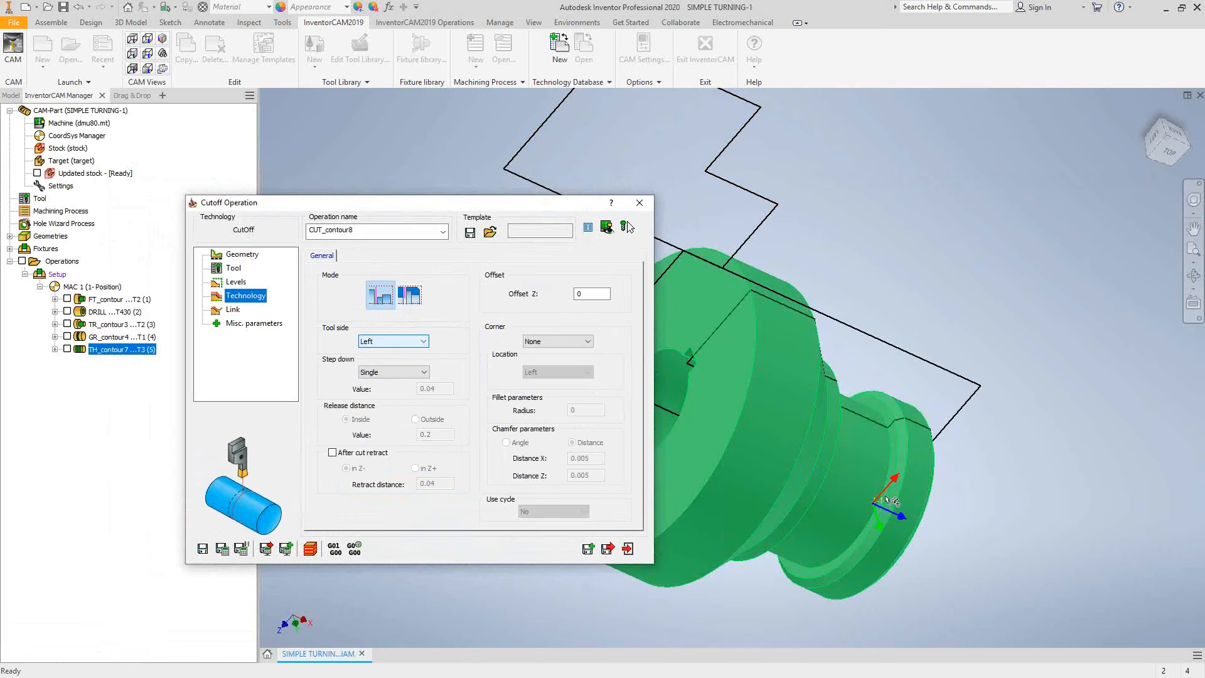
pyautogui.click(149, 57)
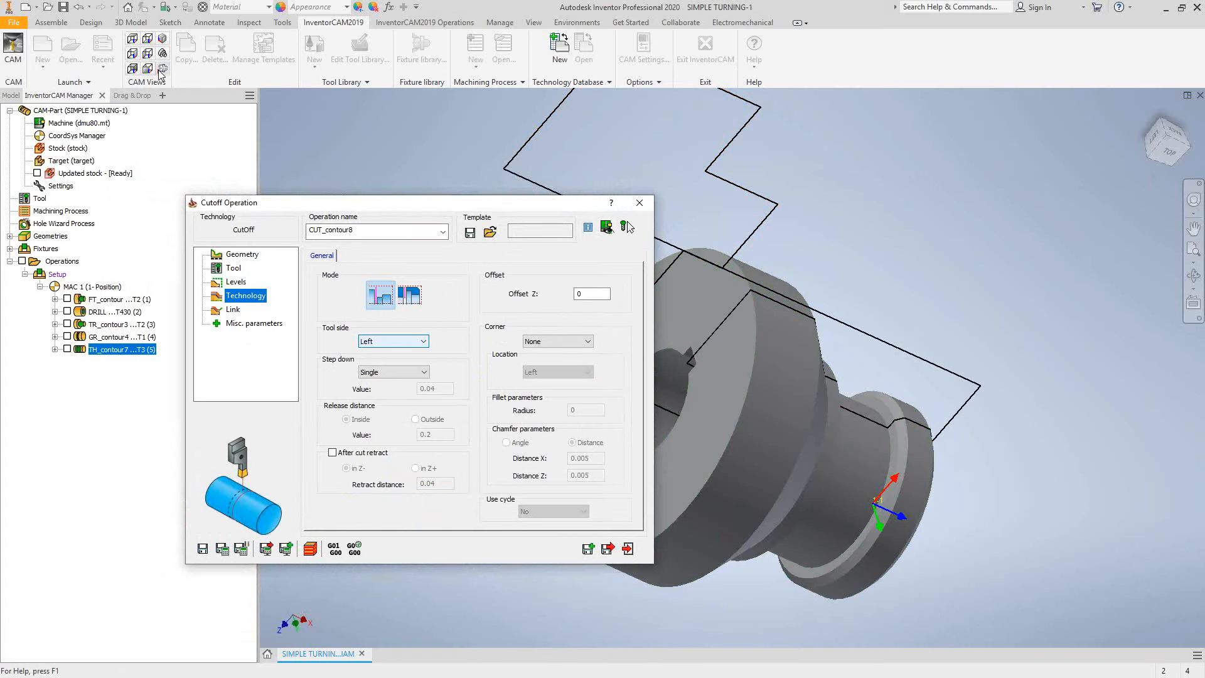
pyautogui.click(379, 212)
pyautogui.moveTo(379, 211); pyautogui.dragTo(276, 199)
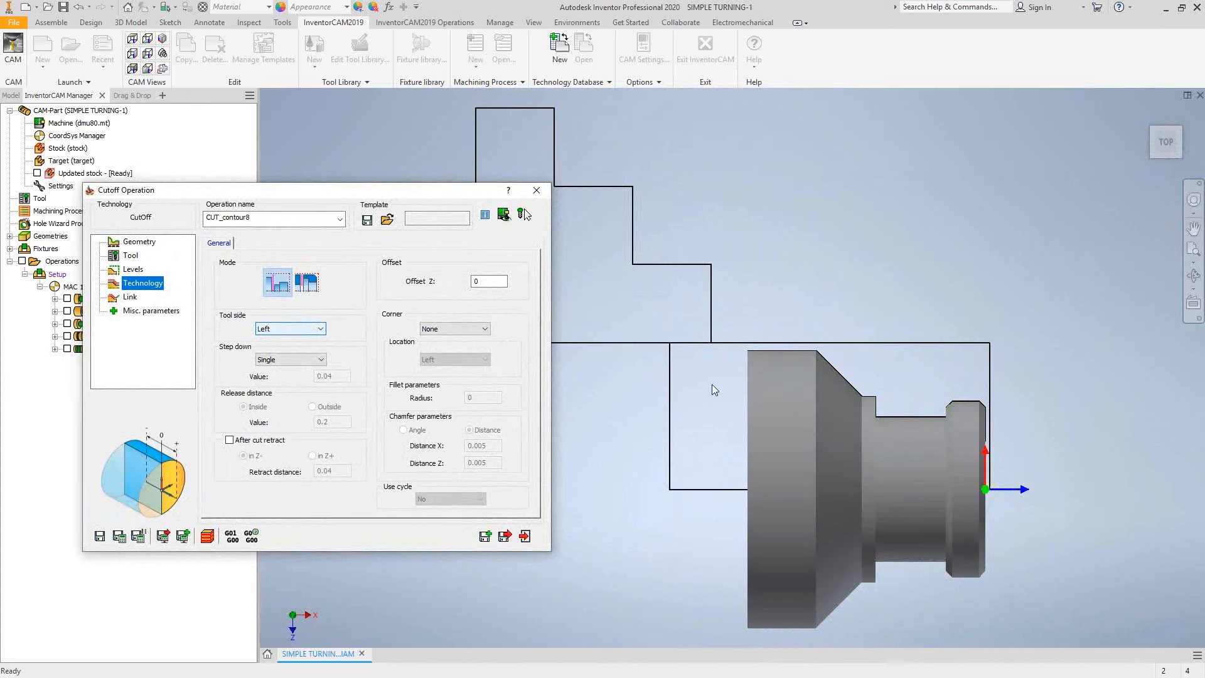
# Step: Try the Constant step down and the after cut retract option, returning to Single step down with no retract
pyautogui.click(322, 362)
pyautogui.click(346, 354)
pyautogui.click(320, 361)
pyautogui.click(307, 372)
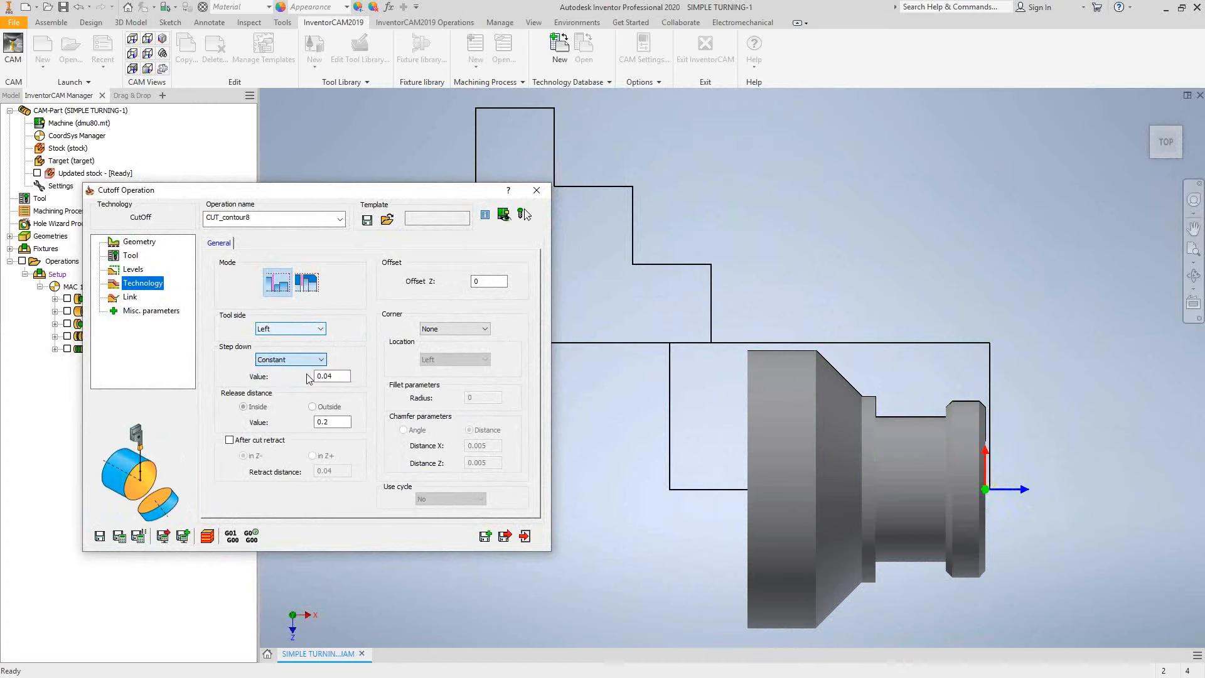
pyautogui.press('Tab')
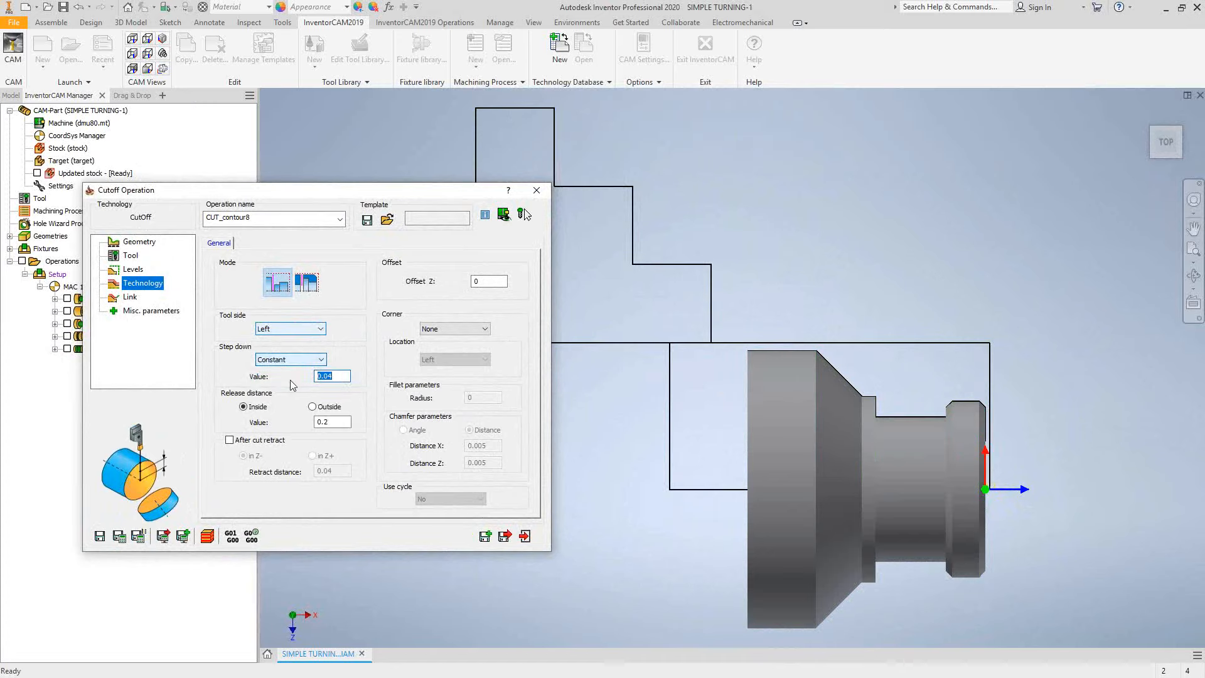
pyautogui.click(321, 359)
pyautogui.click(285, 380)
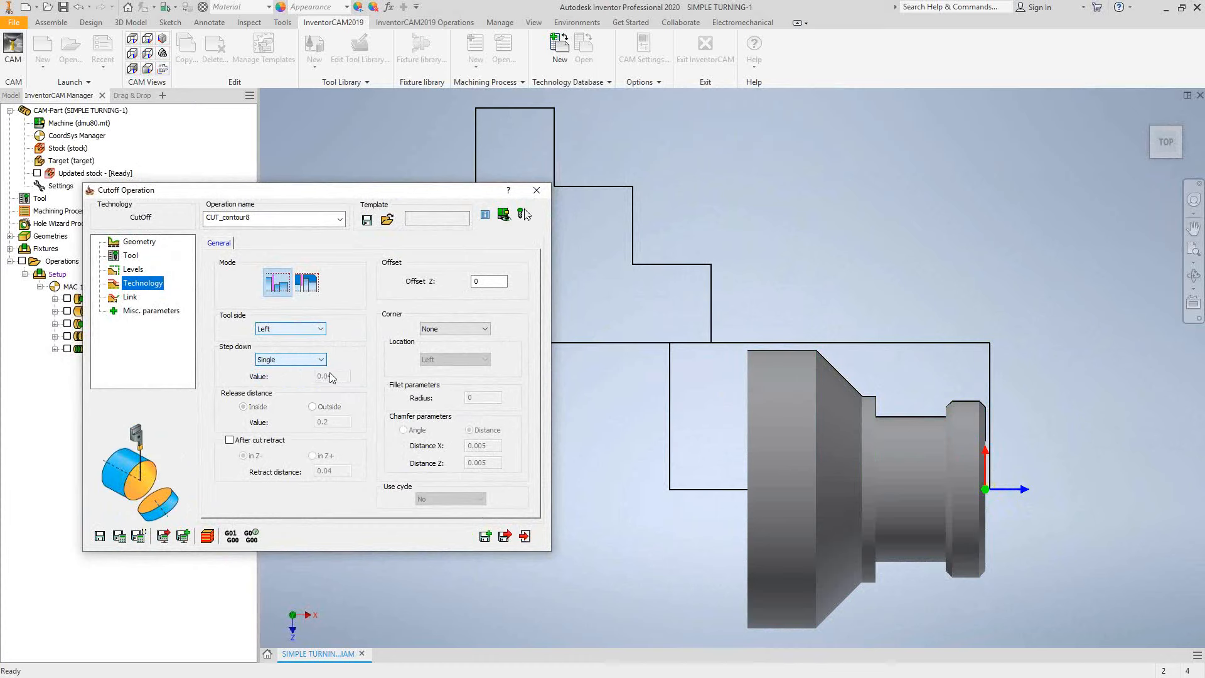
pyautogui.click(321, 361)
pyautogui.click(294, 372)
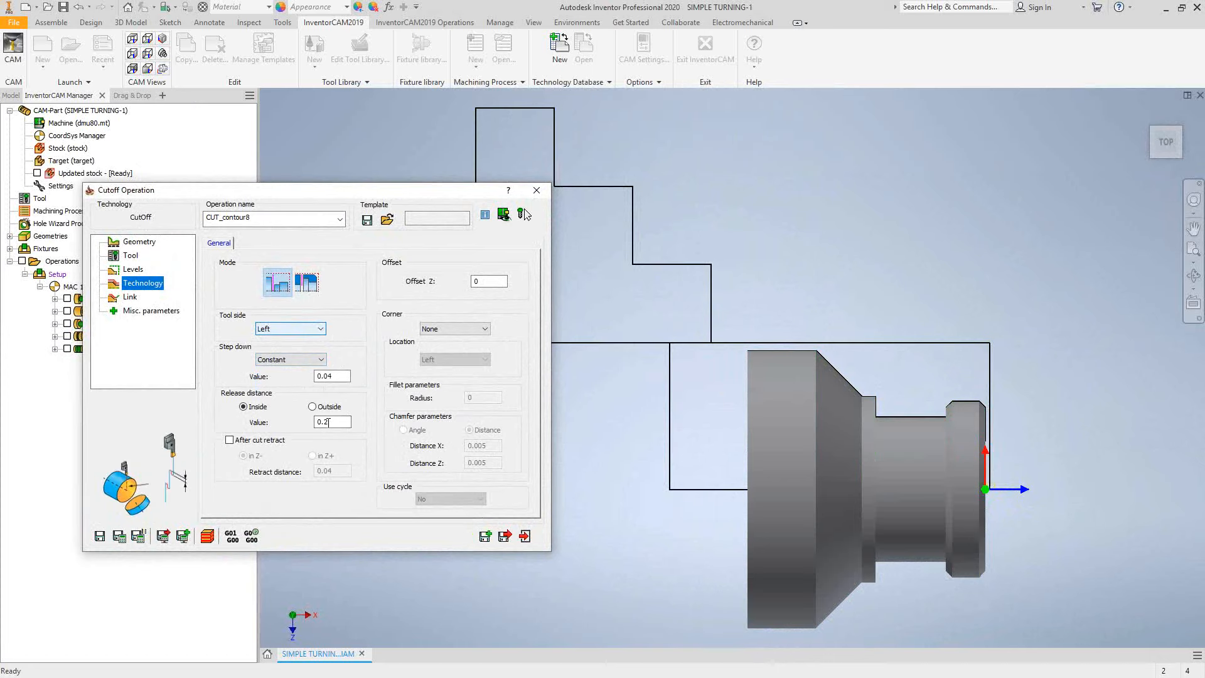
pyautogui.click(295, 359)
pyautogui.click(289, 378)
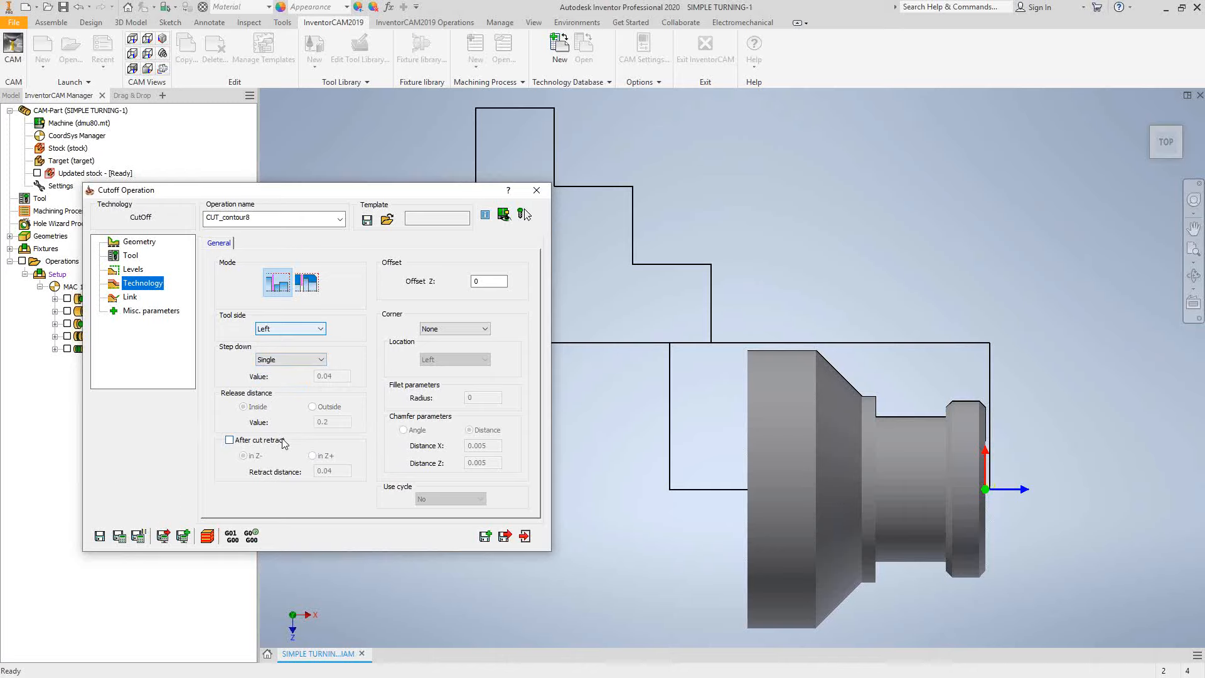
pyautogui.click(229, 440)
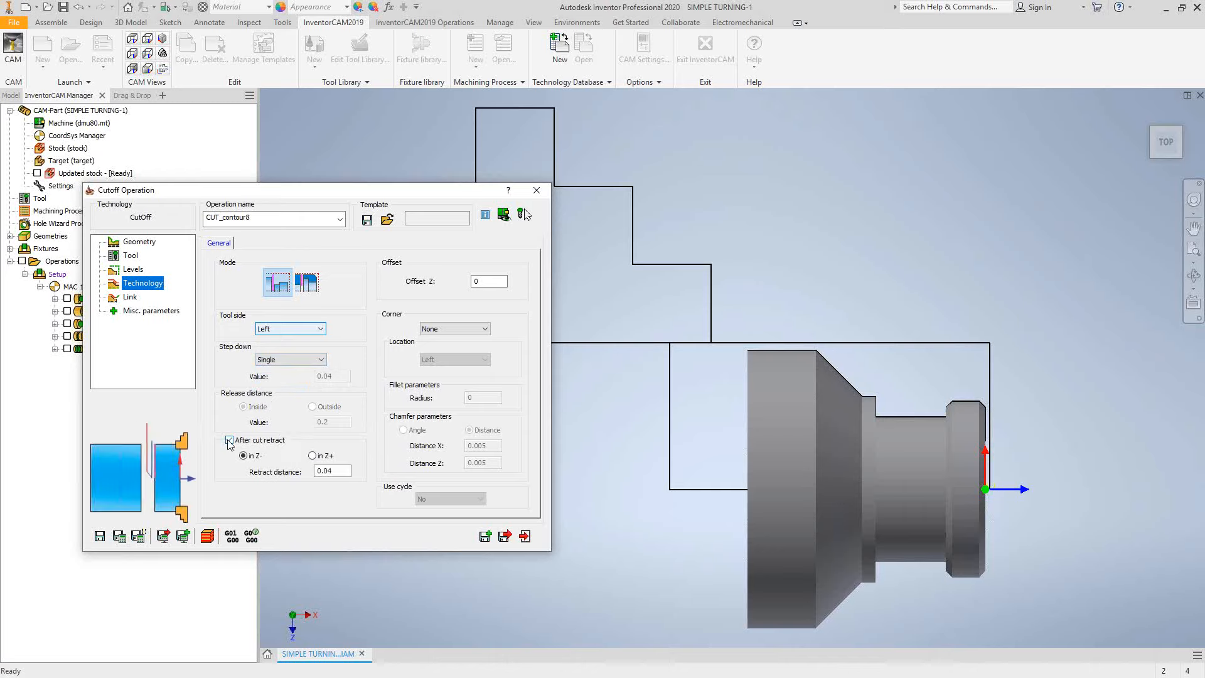
pyautogui.click(230, 441)
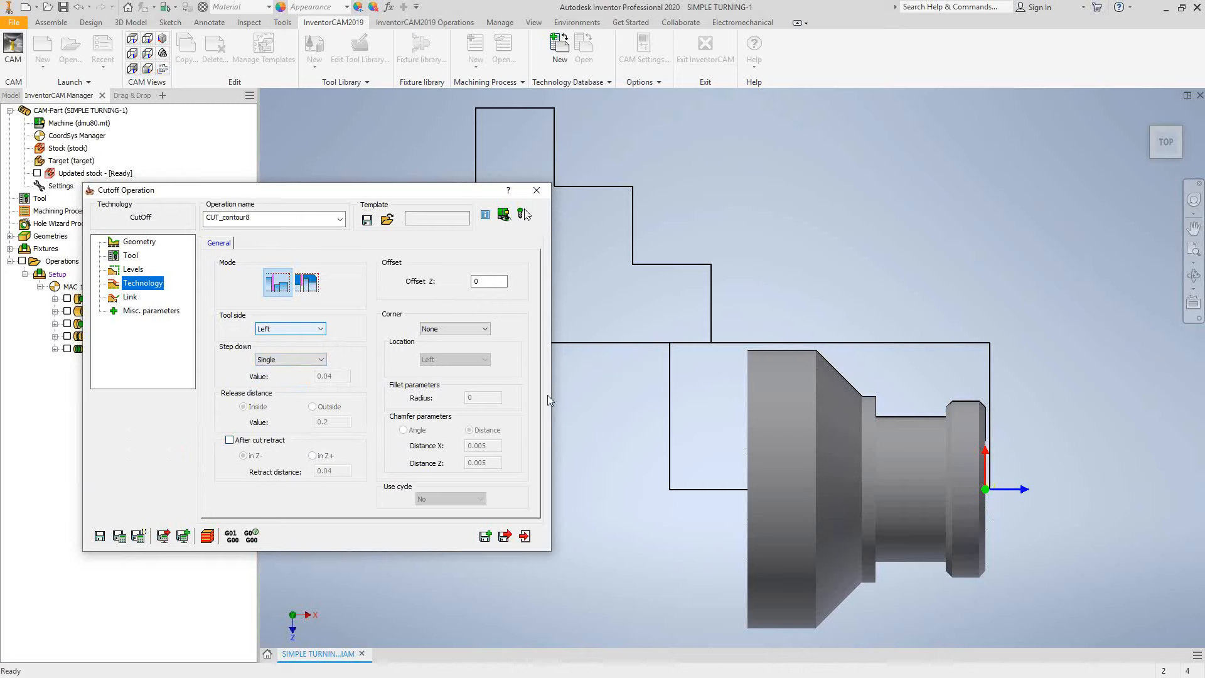
# Step: Set the cutoff's corner type to Fillet with its location on Both sides
pyautogui.click(489, 282)
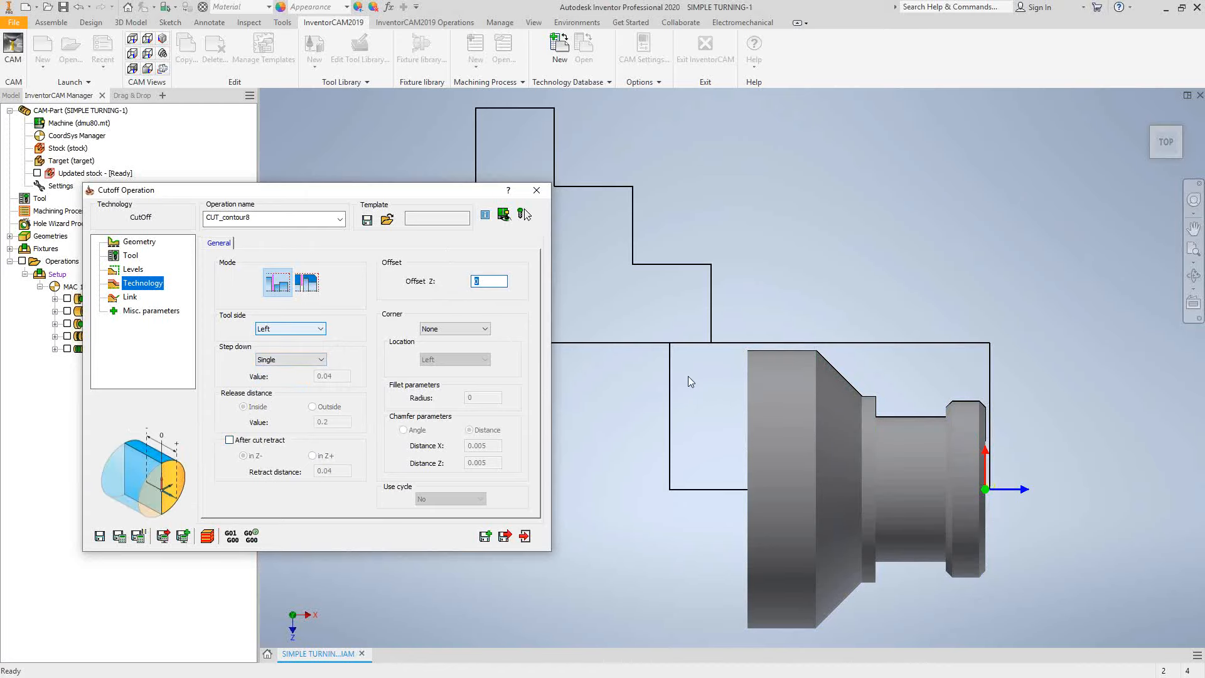
pyautogui.click(487, 329)
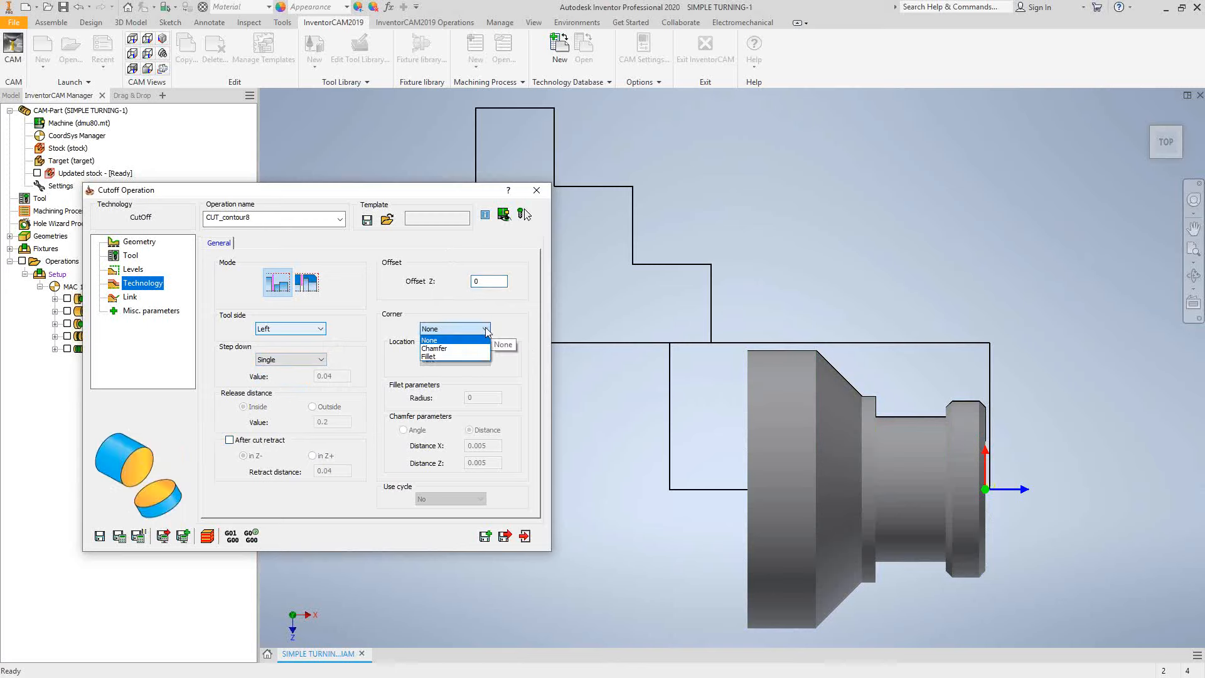
pyautogui.click(457, 356)
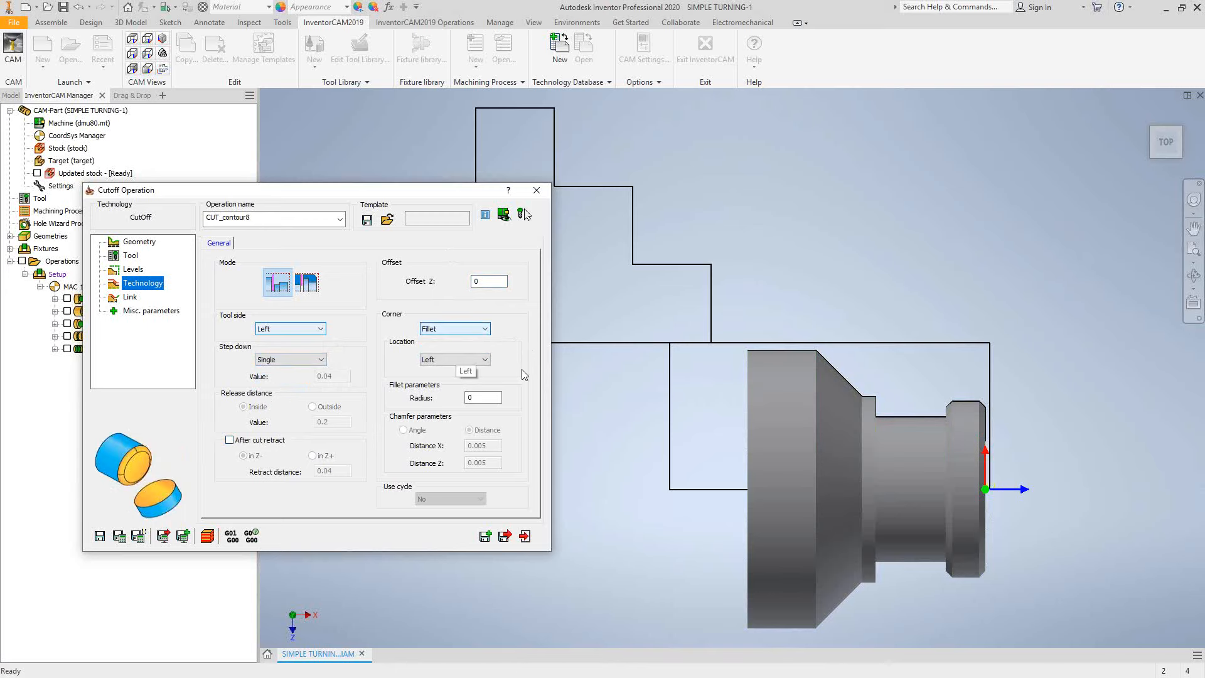
pyautogui.click(483, 362)
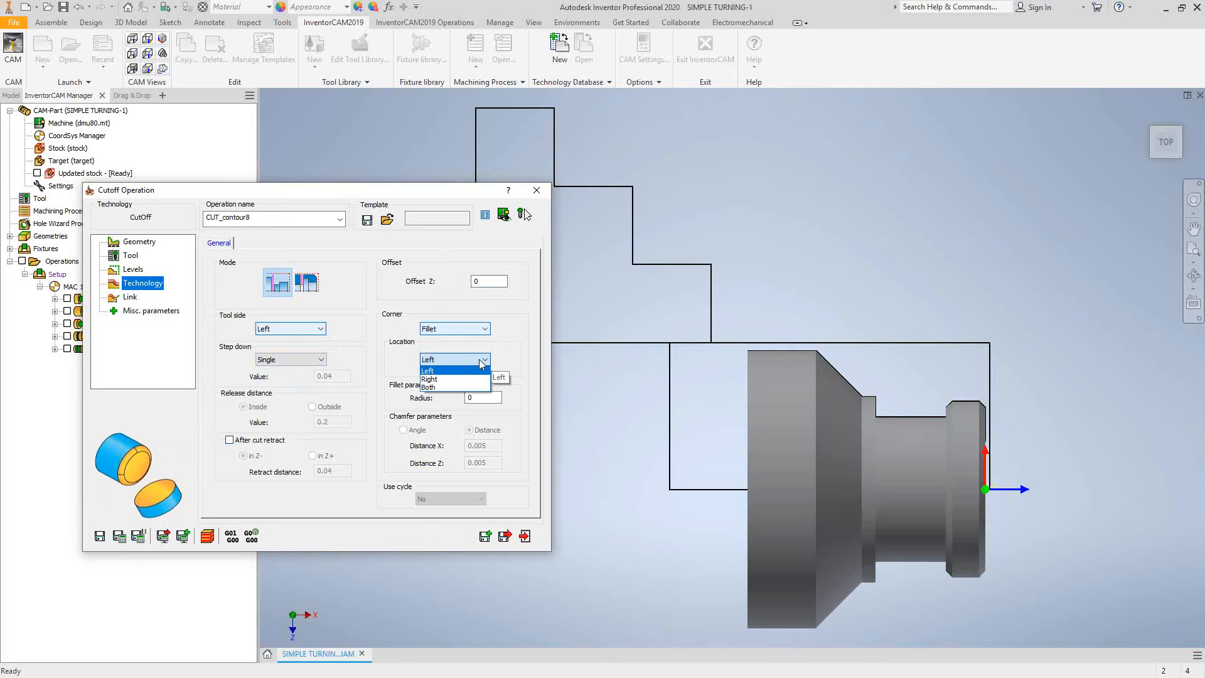
pyautogui.click(482, 363)
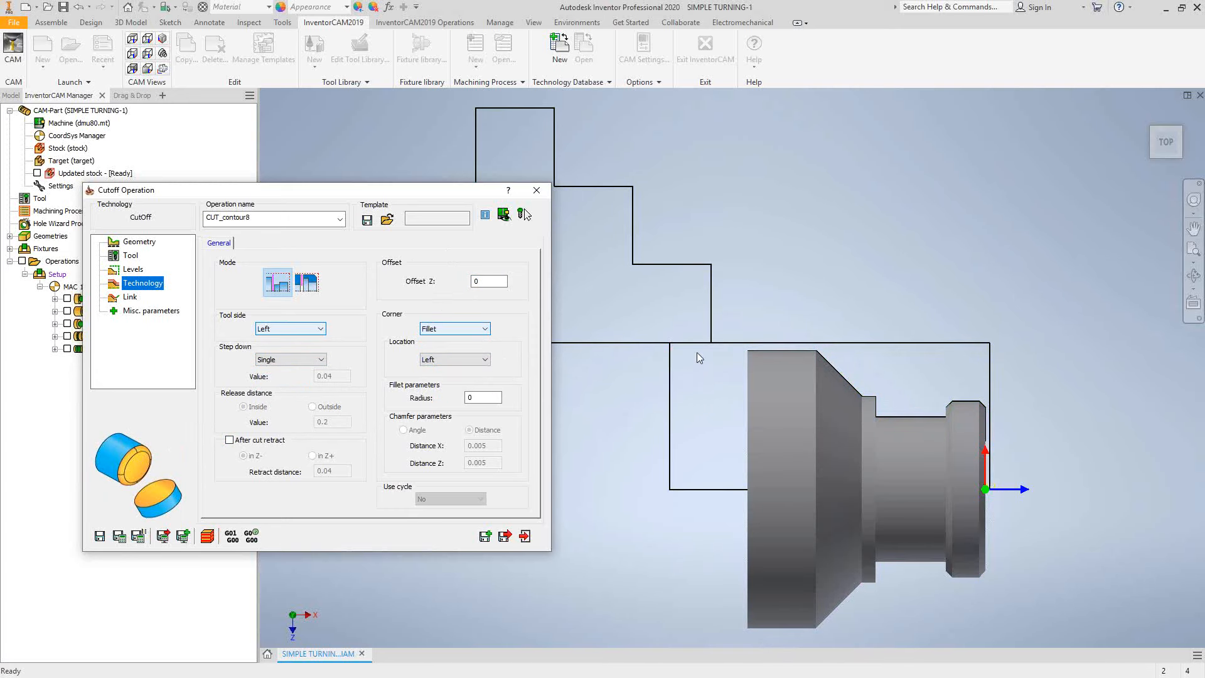
pyautogui.click(485, 359)
pyautogui.click(441, 388)
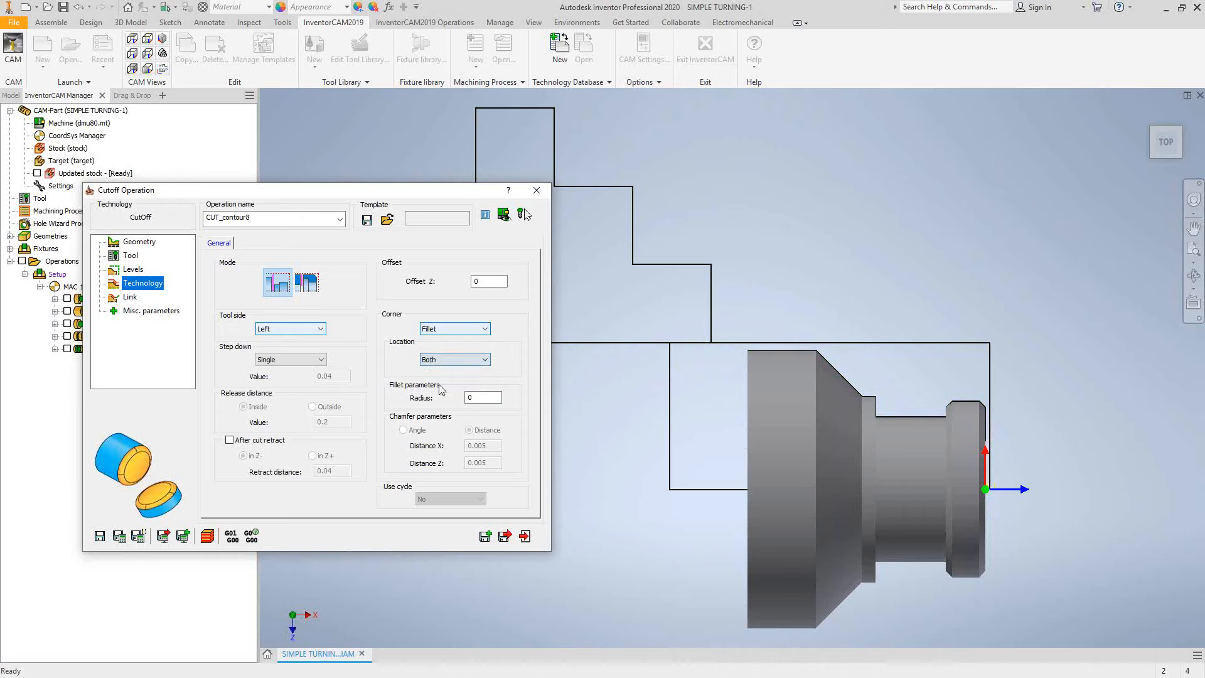
# Step: Change the cutoff corner to a Chamfer defined by Angle, with a Z distance of .05
pyautogui.click(474, 329)
pyautogui.click(453, 349)
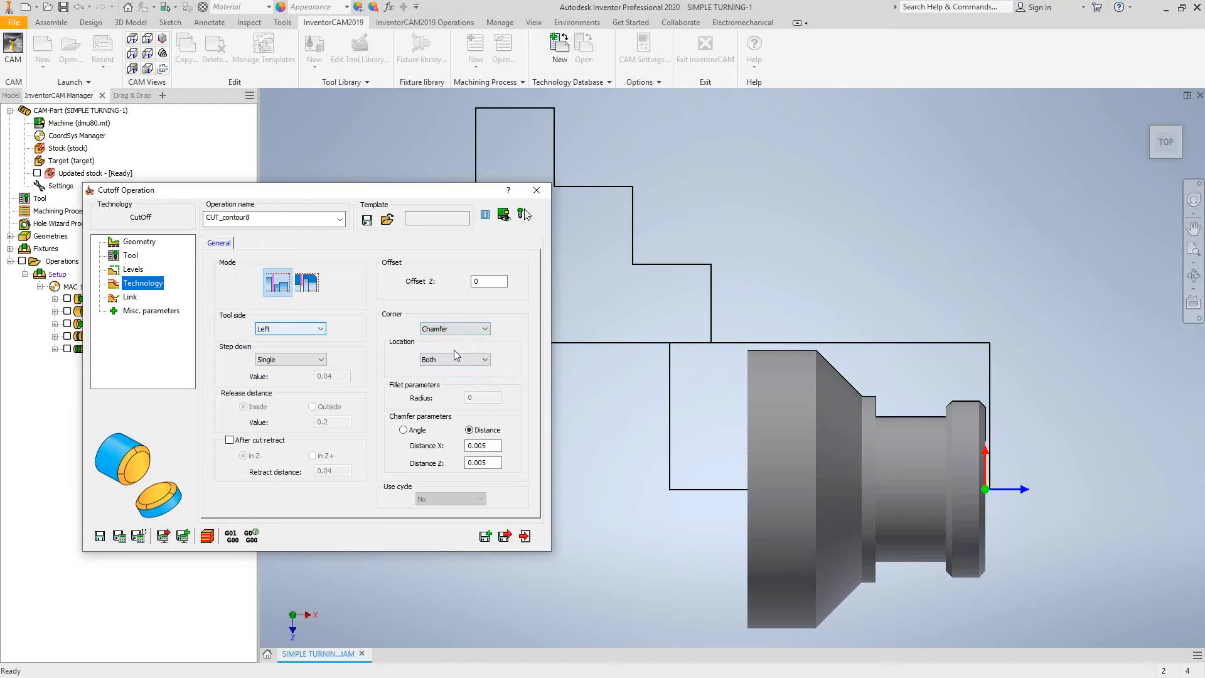
pyautogui.click(404, 430)
pyautogui.doubleClick(485, 462)
pyautogui.write('.')
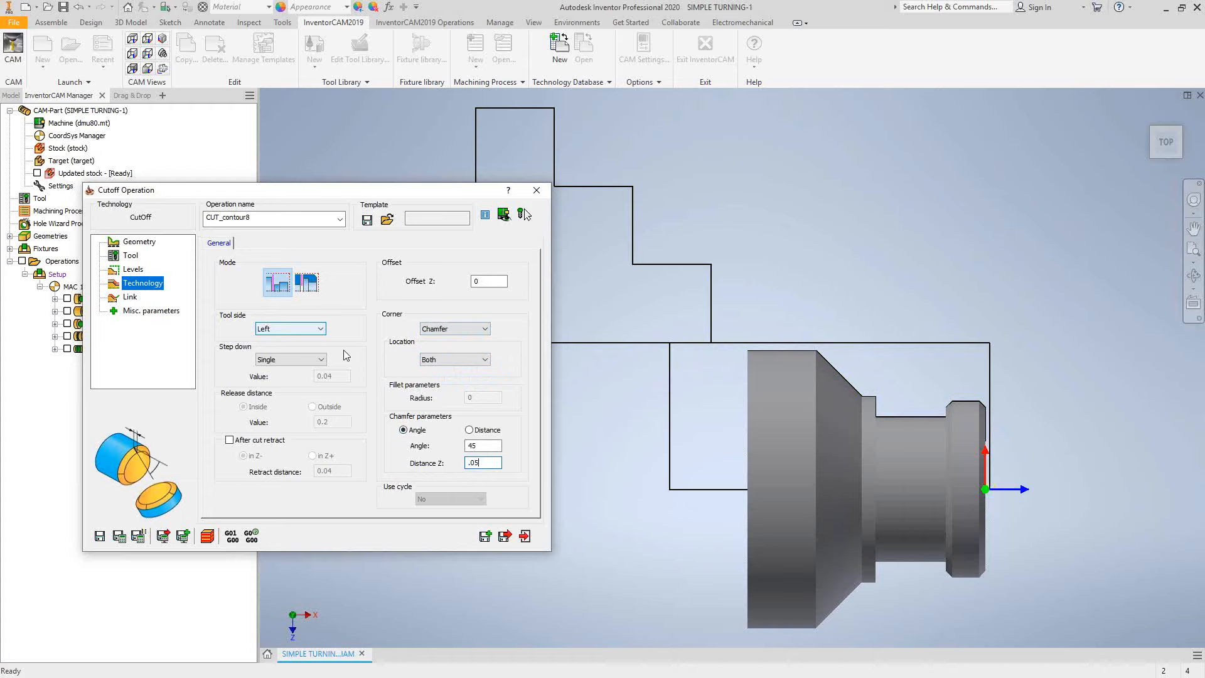
# Step: Check the cutoff's link settings, then save and calculate the operation to generate its toolpath
pyautogui.click(132, 297)
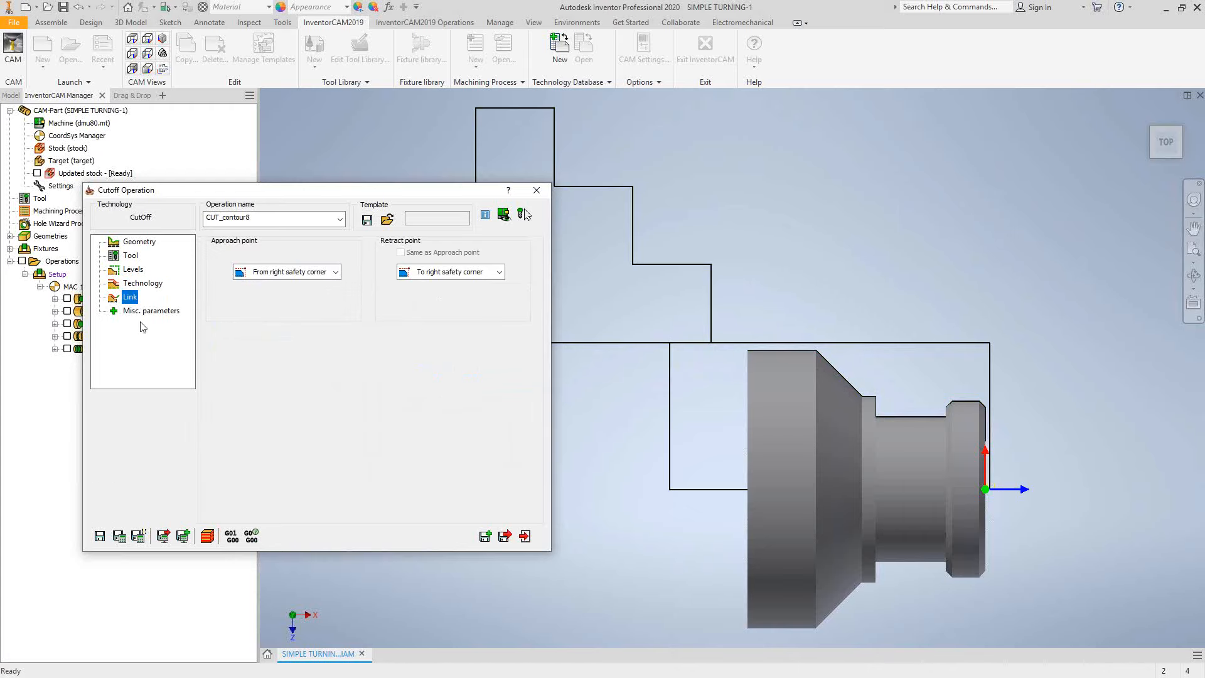
pyautogui.click(119, 536)
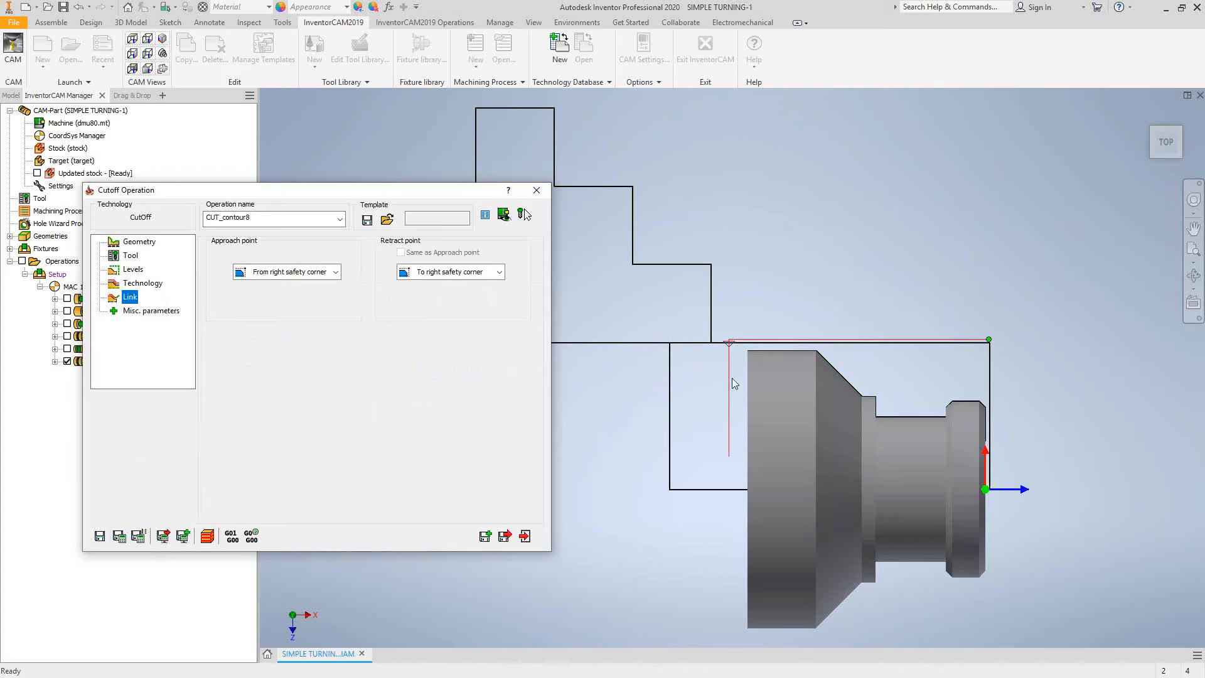
pyautogui.scroll(-4, 732, 390)
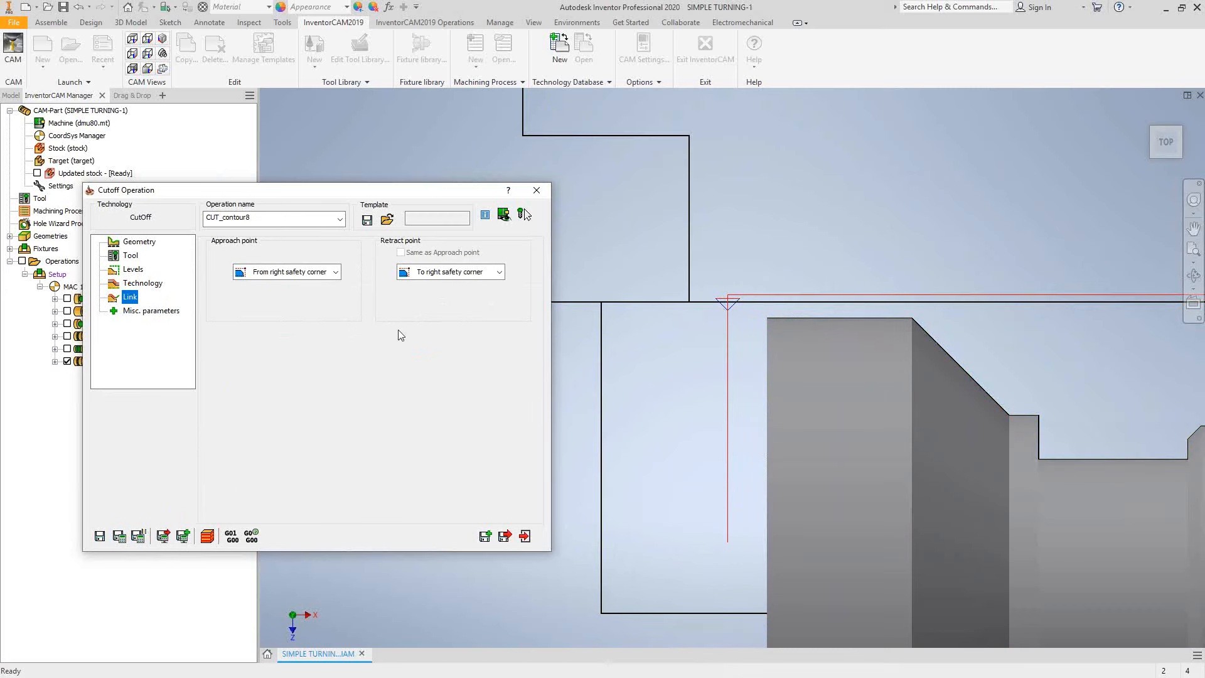
# Step: Run the Turning simulation of the cutoff one move at a time, then exit it and close the operation
pyautogui.click(209, 535)
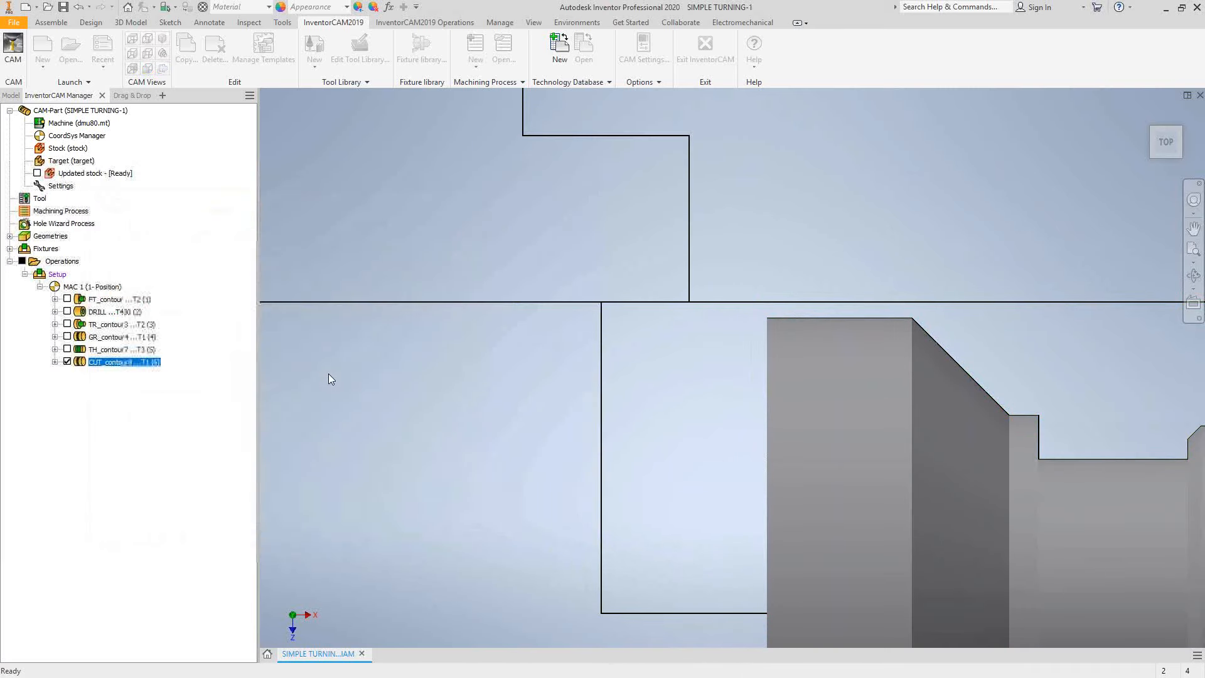
pyautogui.click(378, 298)
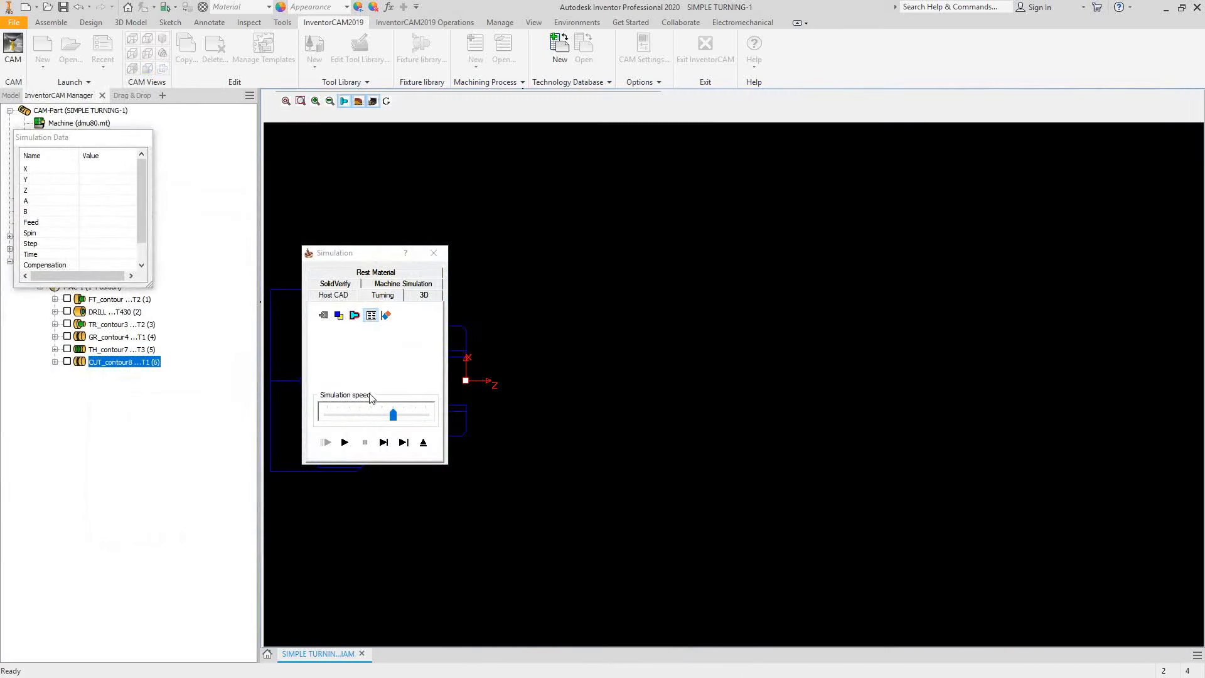
pyautogui.scroll(5, 662, 350)
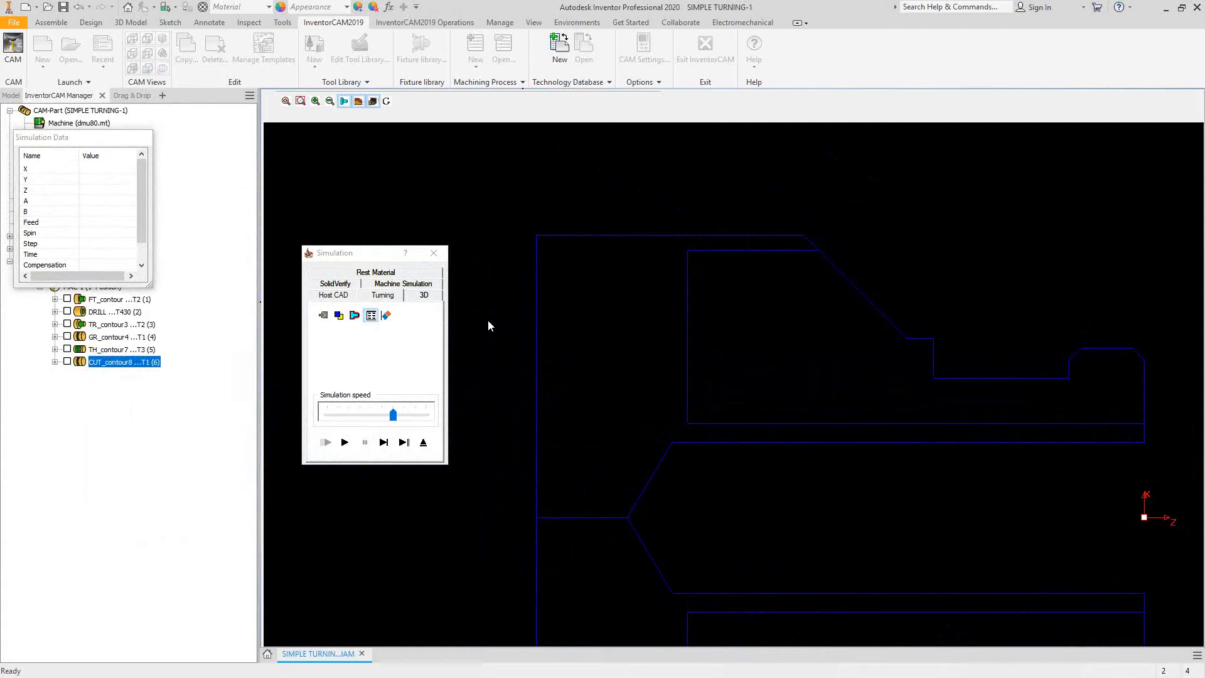
pyautogui.click(383, 442)
pyautogui.click(383, 444)
pyautogui.click(384, 443)
pyautogui.click(384, 443)
pyautogui.click(383, 443)
pyautogui.click(384, 443)
pyautogui.click(383, 443)
pyautogui.click(383, 443)
pyautogui.click(384, 443)
pyautogui.click(384, 443)
pyautogui.click(383, 444)
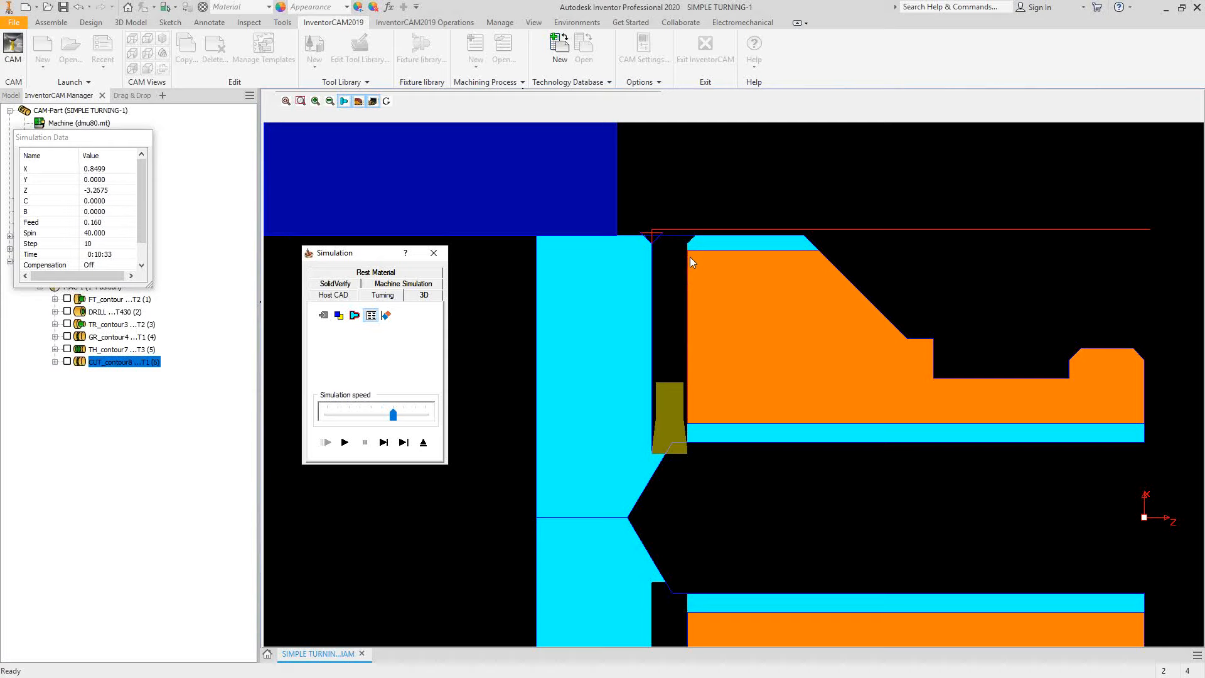
pyautogui.click(423, 442)
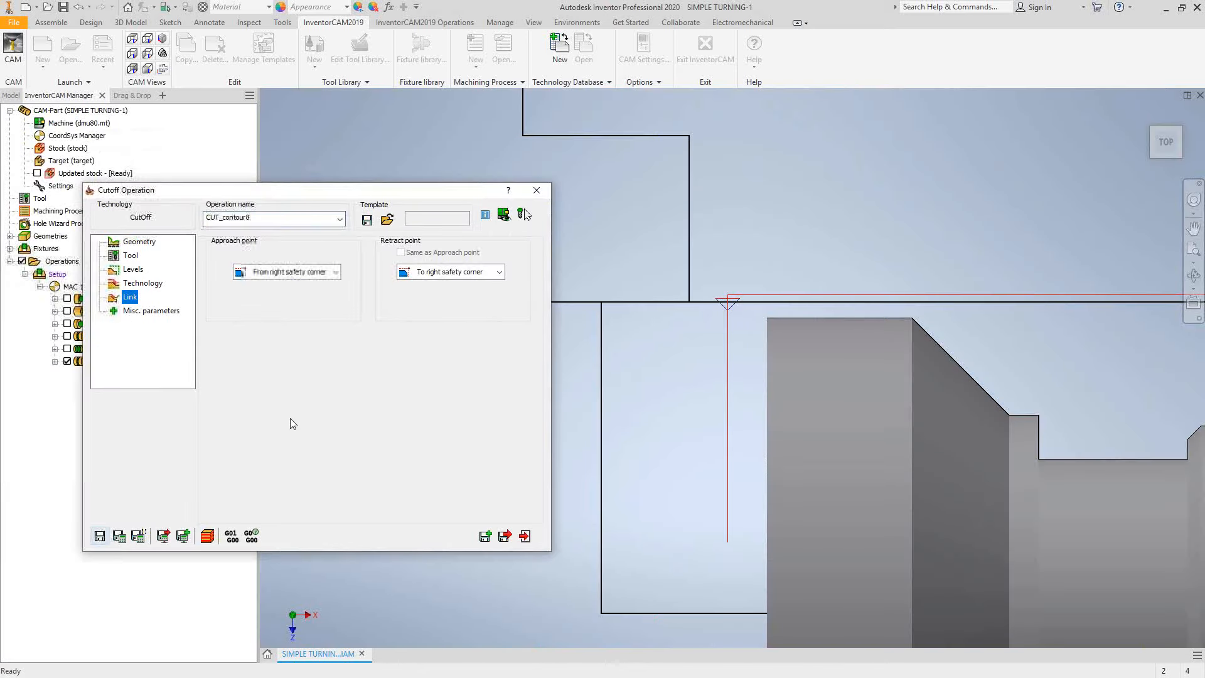
pyautogui.click(537, 189)
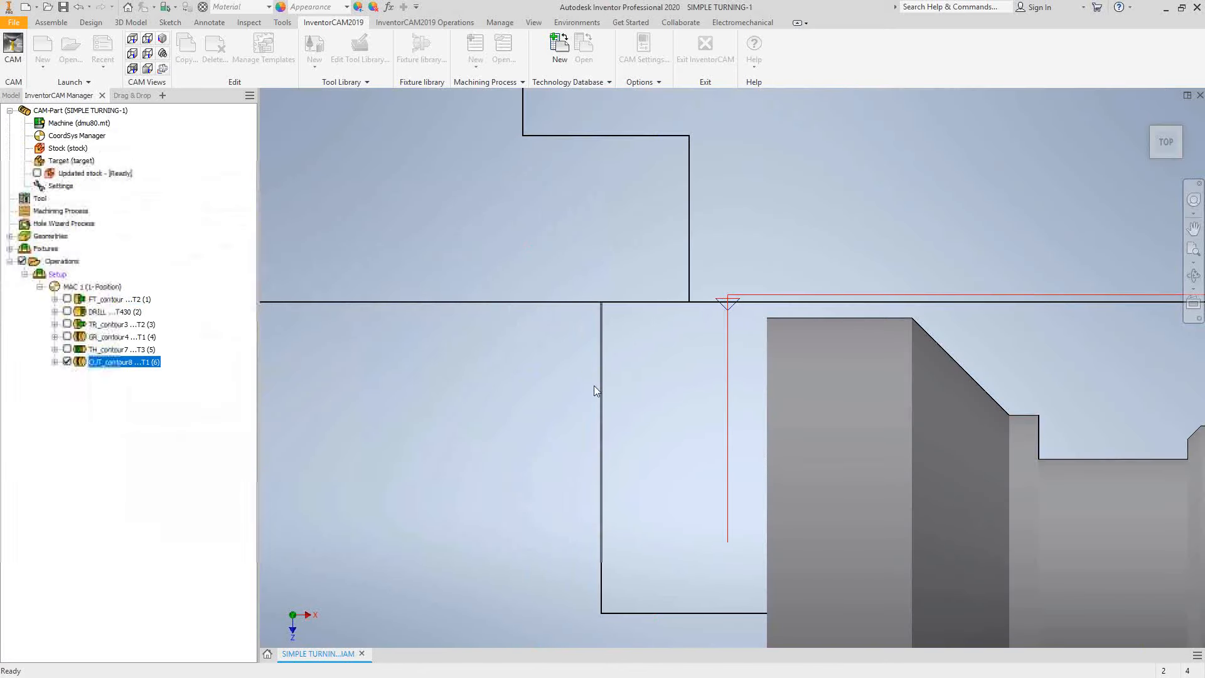
pyautogui.scroll(-4, 732, 352)
pyautogui.scroll(12, 747, 359)
pyautogui.scroll(-2, 787, 342)
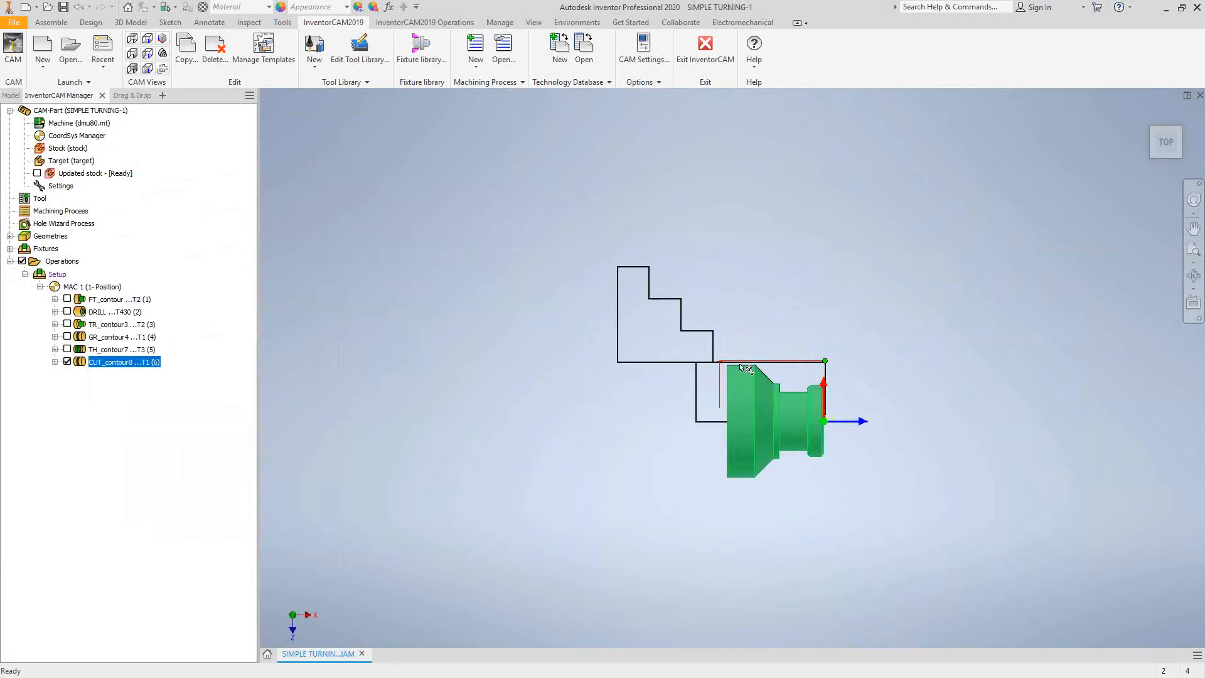
pyautogui.scroll(-3, 739, 360)
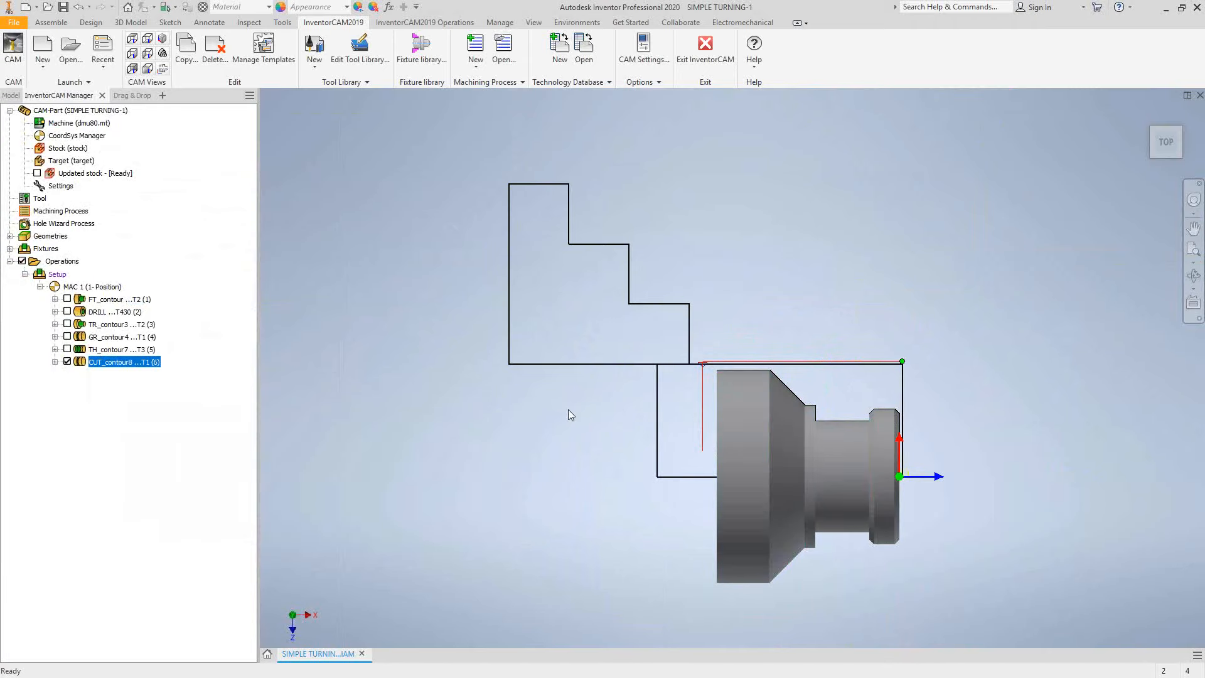